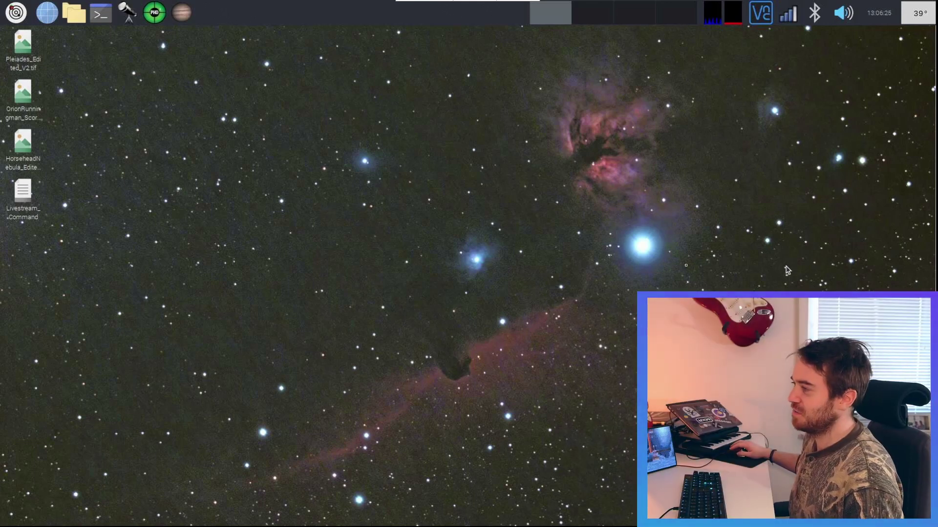
Set the cooler target temperature to -10 and switch the CCD Simulator cooler on
mouse_move(434, 4)
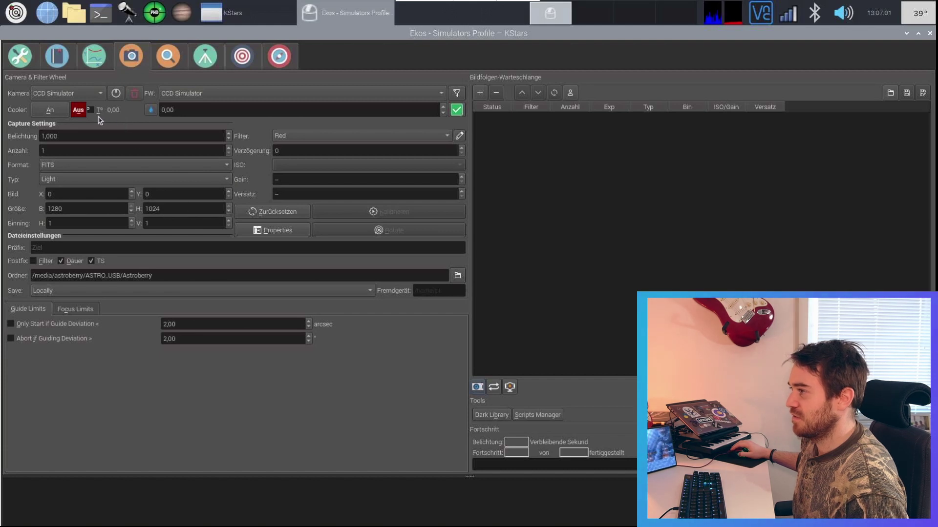
double_click(214, 110)
text(-10)
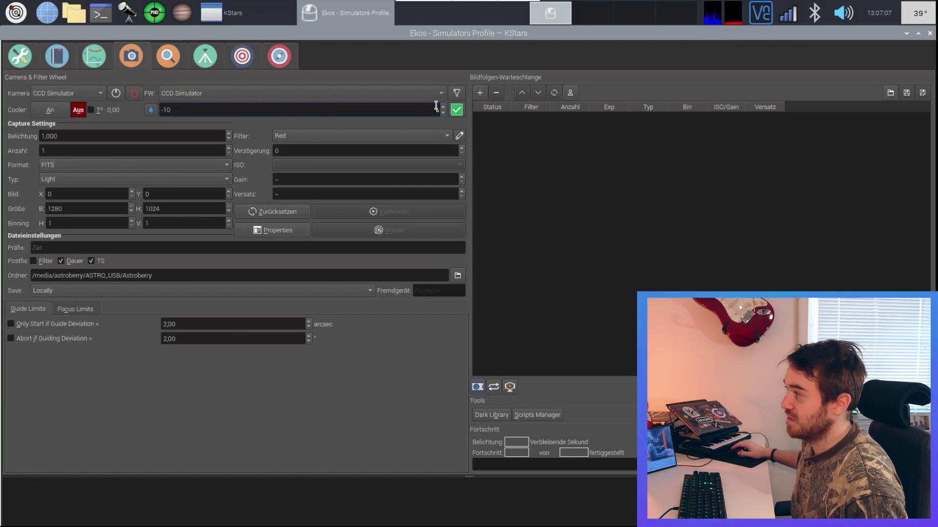
click(460, 111)
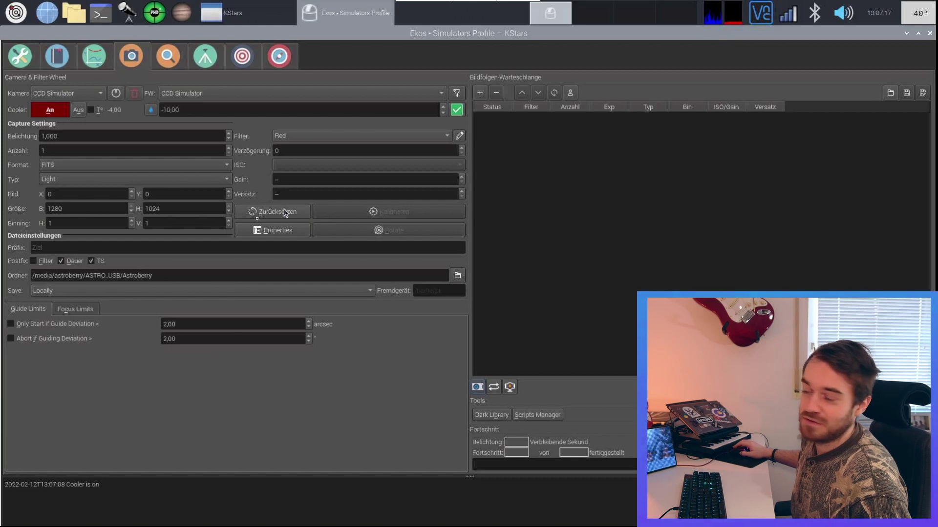
Set the exposure (Belichtung) to 30 seconds and the gain to 20
double_click(89, 136)
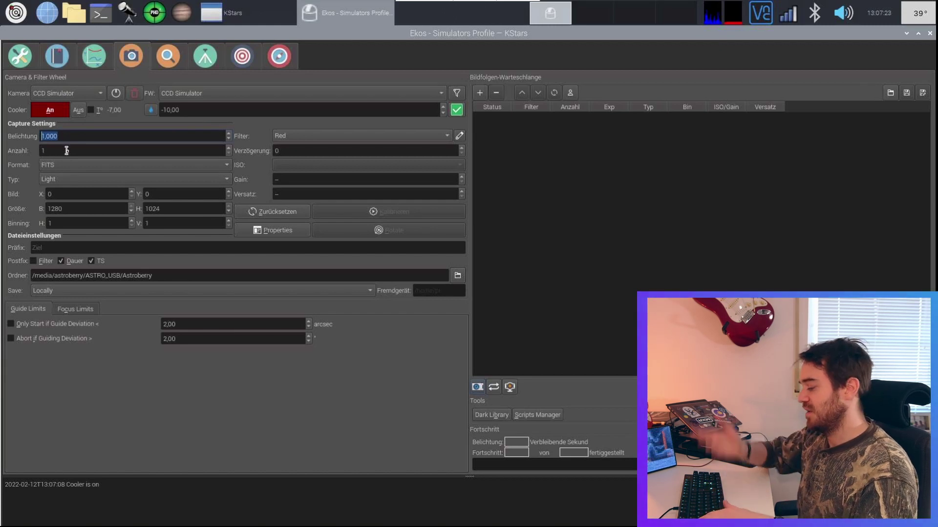
text(30)
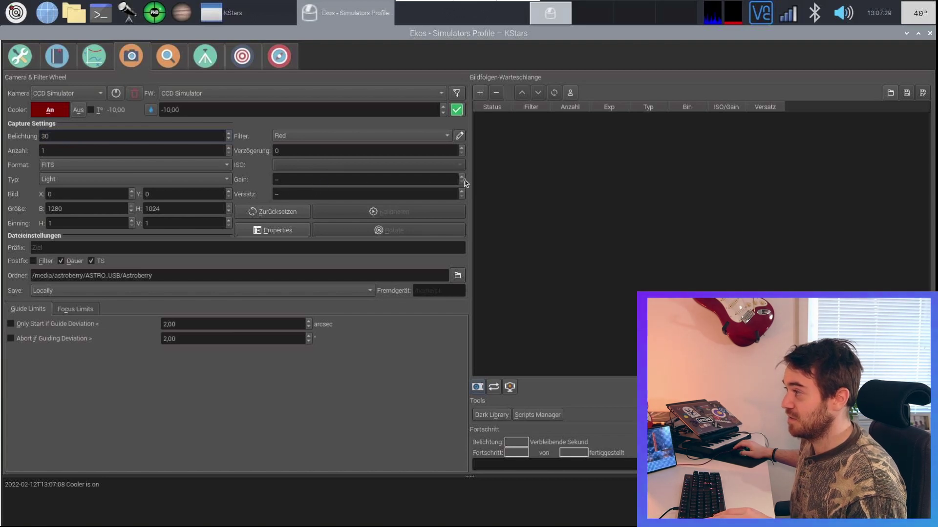
click(462, 177)
scroll(463, 180, up, 4)
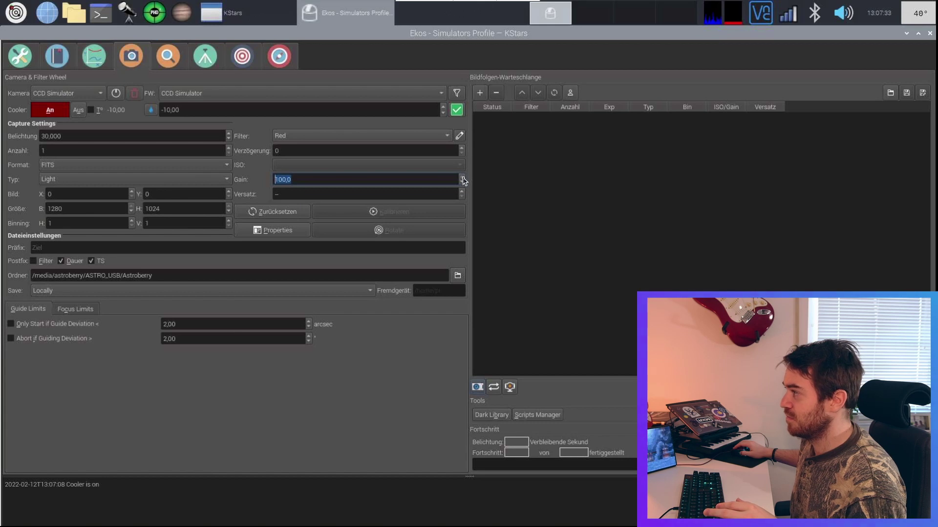
scroll(462, 183, down, 3)
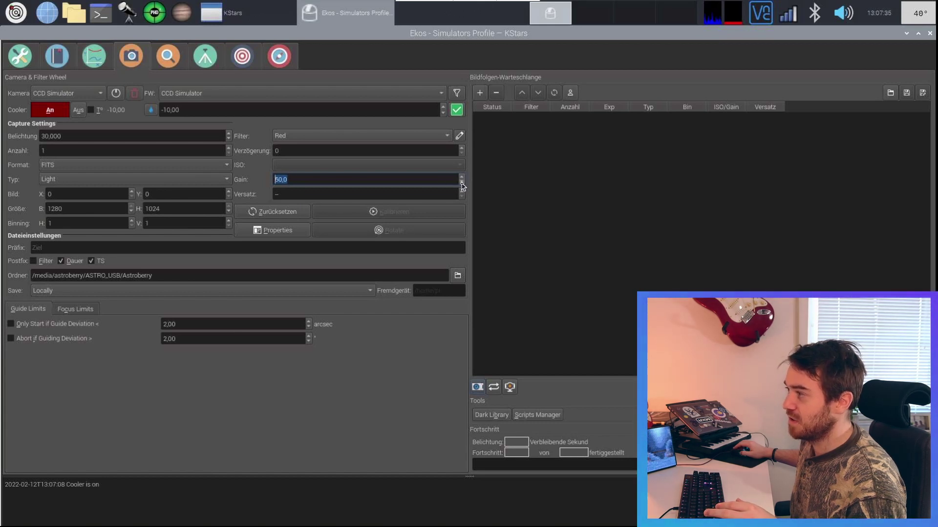
scroll(462, 186, down, 1)
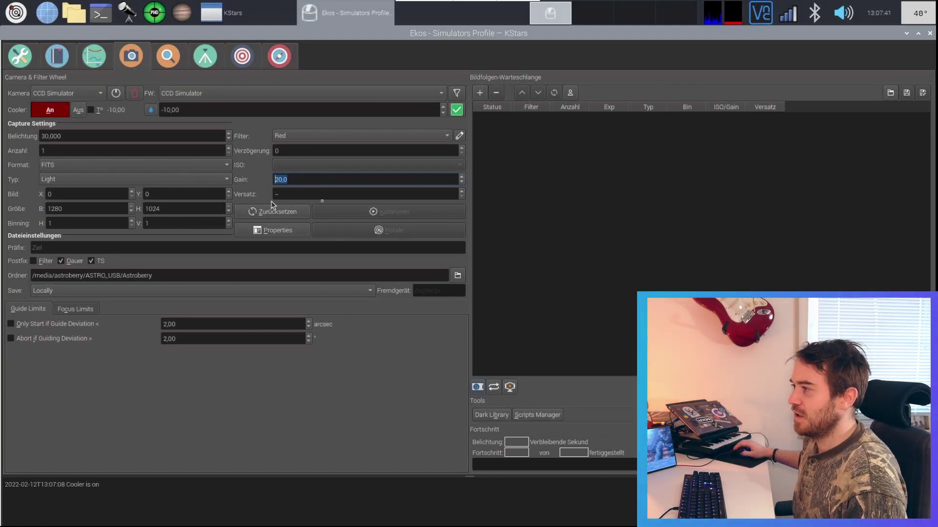
Set the frame count (Anzahl) to 50 and check the Astroberry save folder
double_click(44, 151)
text(50)
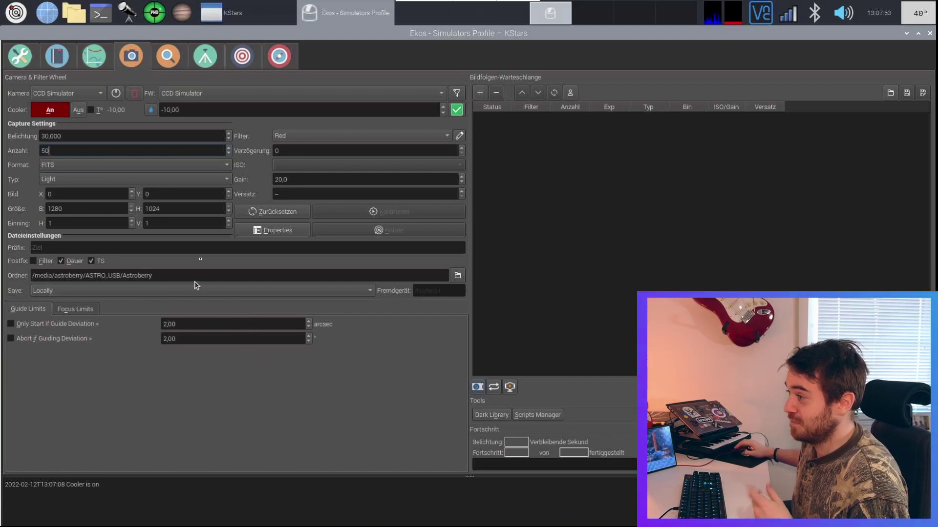
click(157, 278)
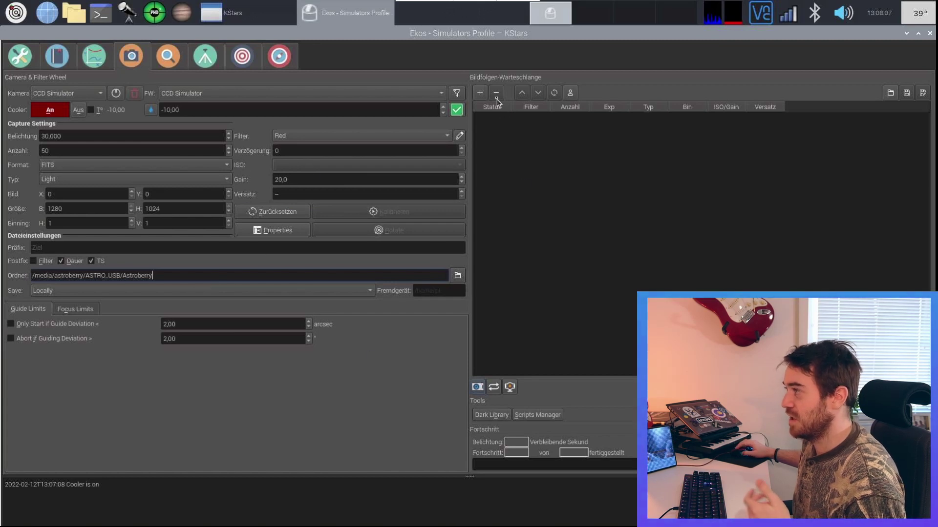
Add the 50 × 30 s gain-20 job to the Bildfolgen-Warteschlange
click(480, 93)
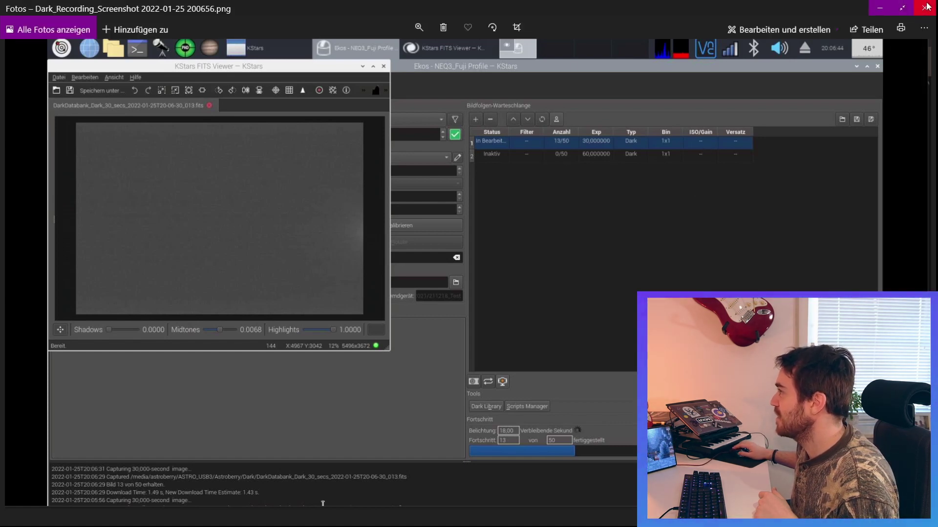
Advance to the next dark-recording screenshot and show it full screen
key(Right)
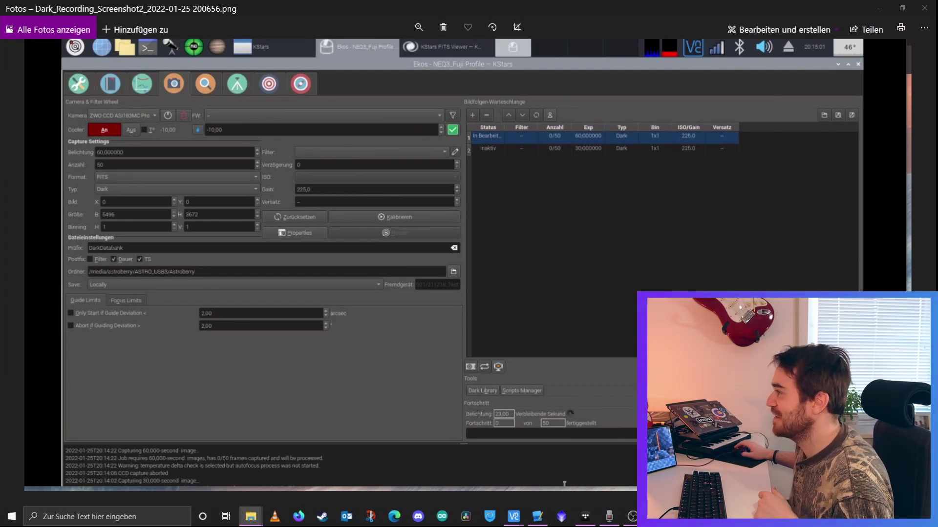
key(F11)
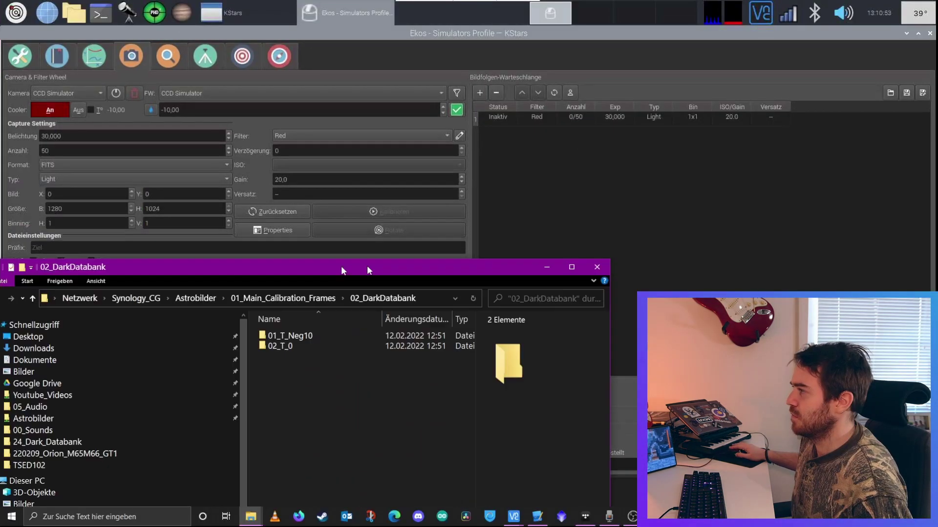
Maximize Explorer and open 01_Main_Calibration_Frames > 01_Bias > Gain_90
double_click(367, 268)
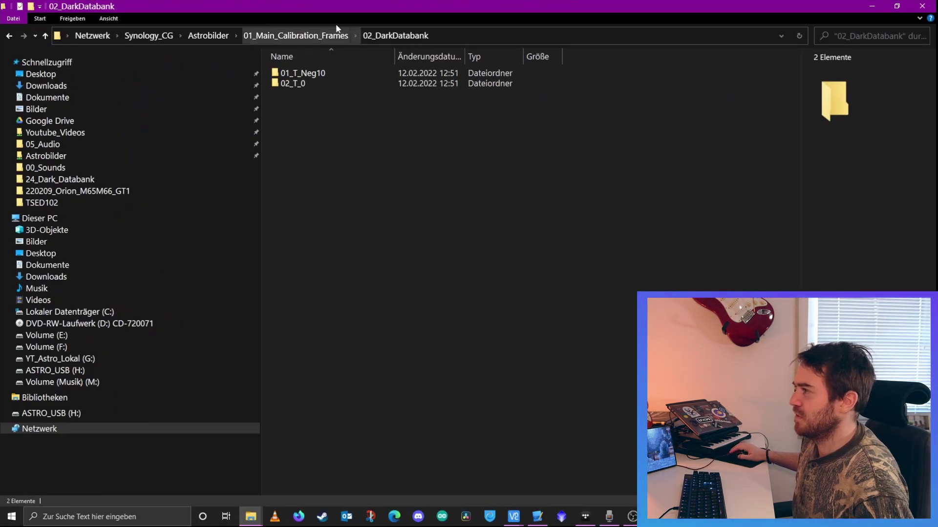
click(208, 36)
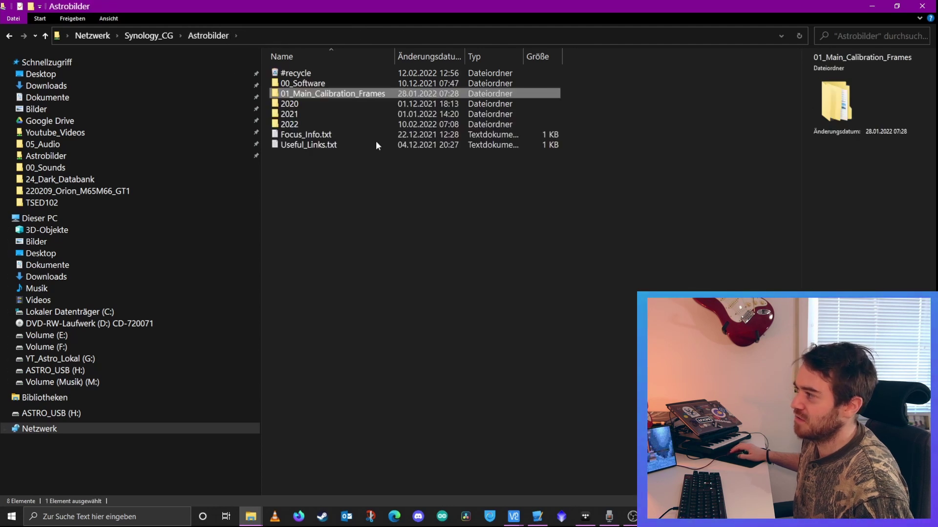
double_click(352, 93)
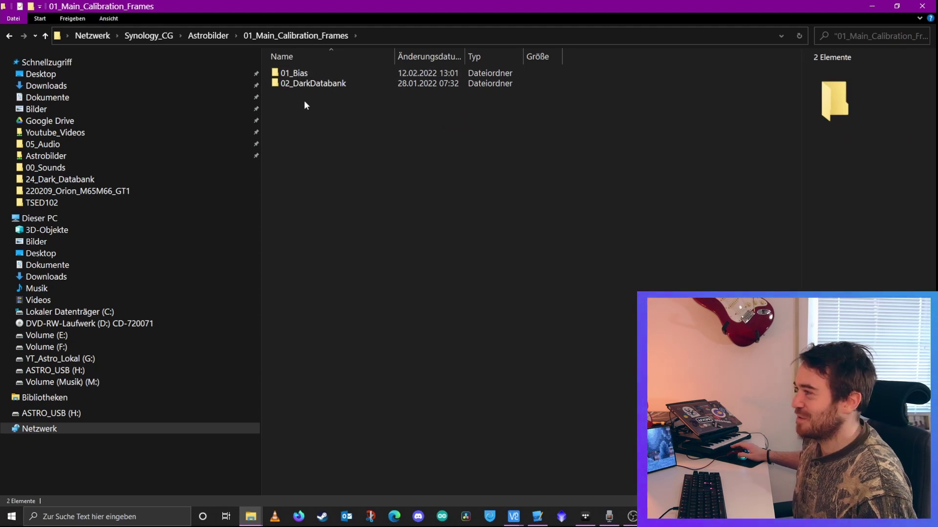
mouse_move(320, 72)
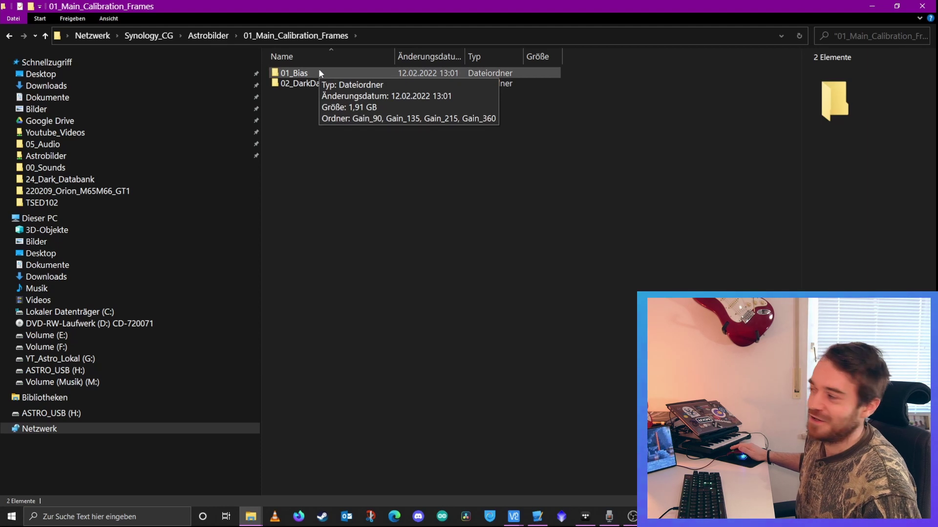
double_click(320, 72)
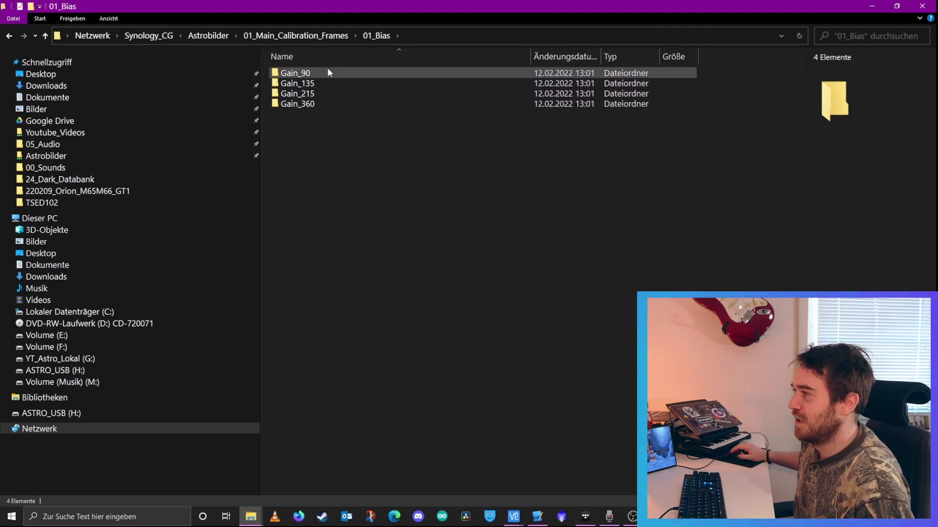
double_click(321, 74)
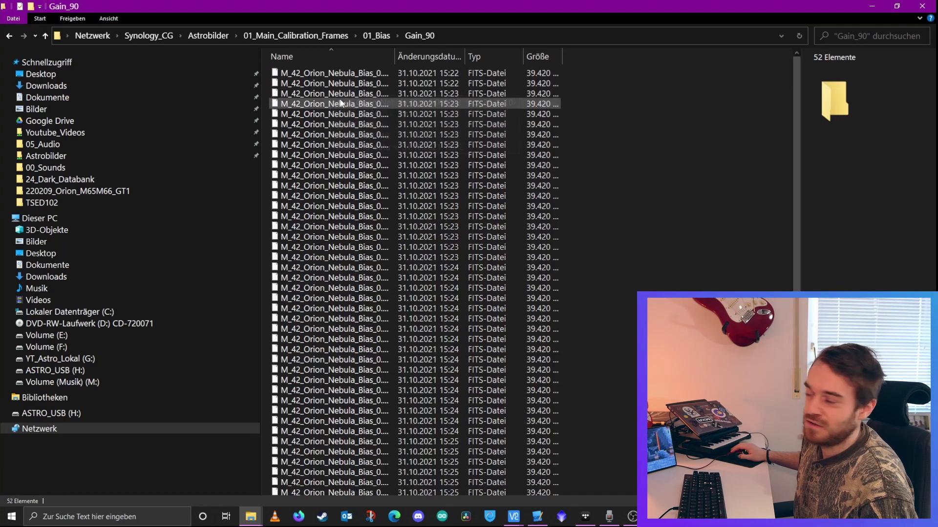
View MasterOffset_Gain90.tif, then return to 01_Main_Calibration_Frames
scroll(415, 195, down, 4)
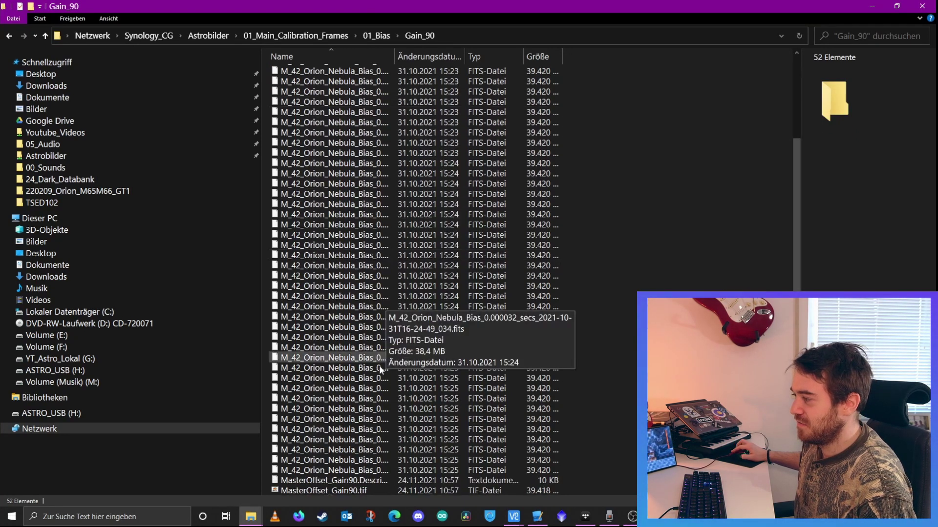
scroll(371, 130, up, 3)
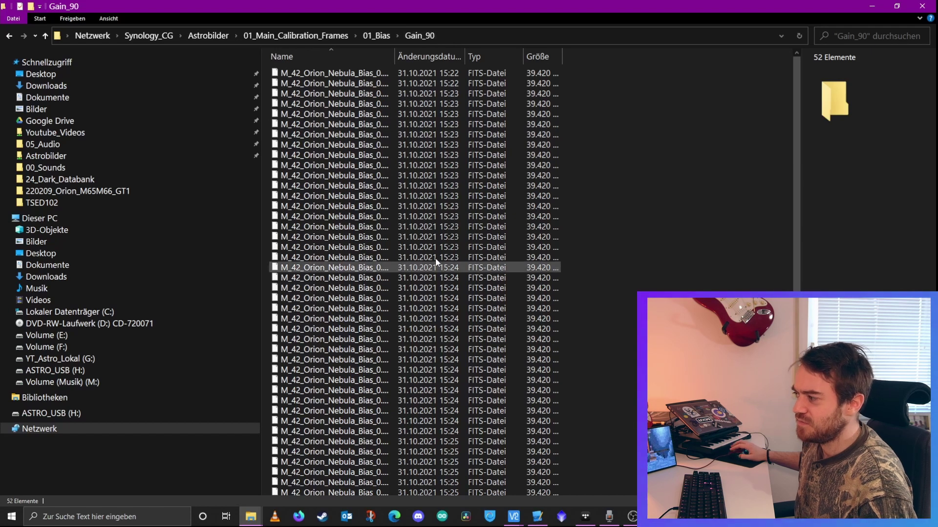
scroll(436, 243, down, 3)
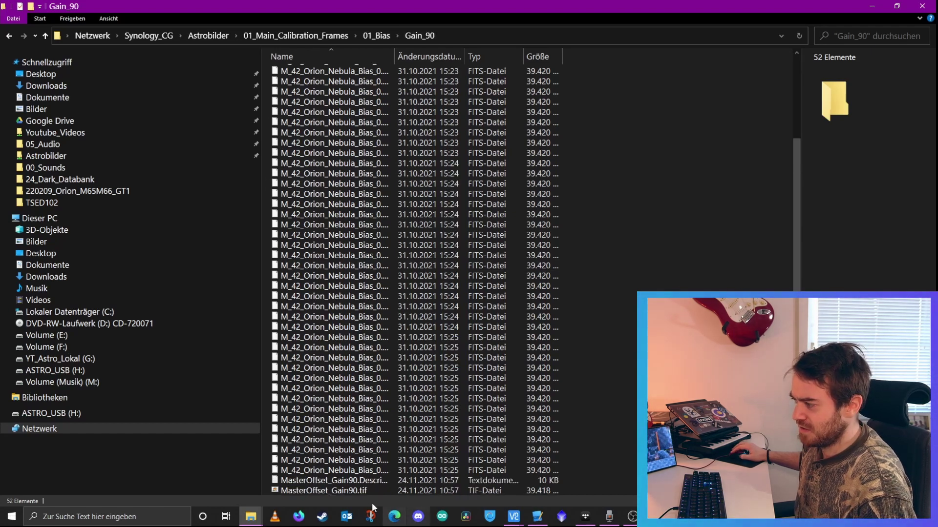
click(356, 490)
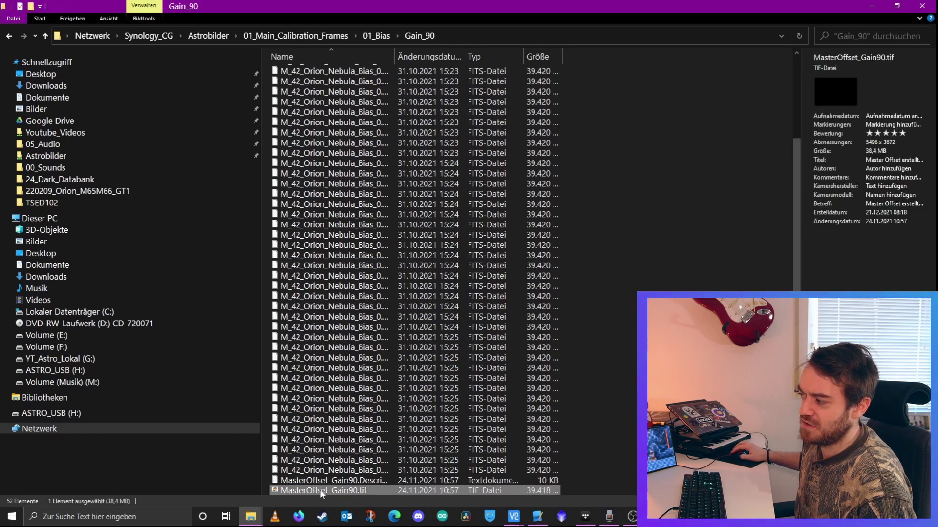
double_click(355, 489)
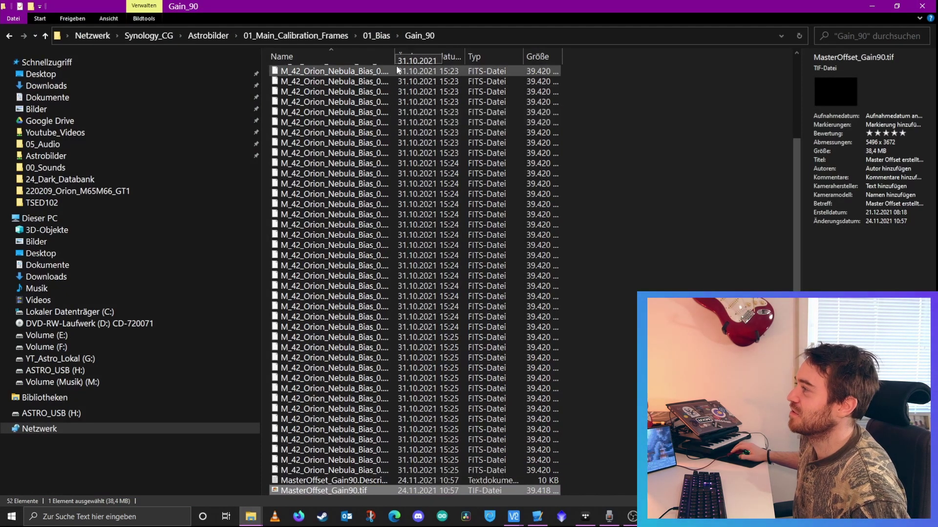
click(384, 36)
click(320, 35)
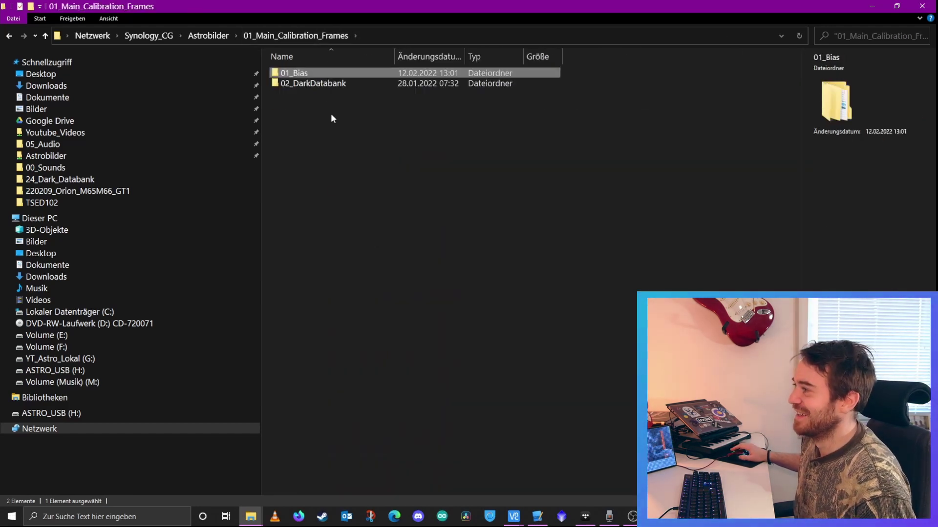
Open the 02_DarkDatabank > 01_T_Neg10 > Gain_135 > 30s dark folder
click(315, 84)
double_click(315, 84)
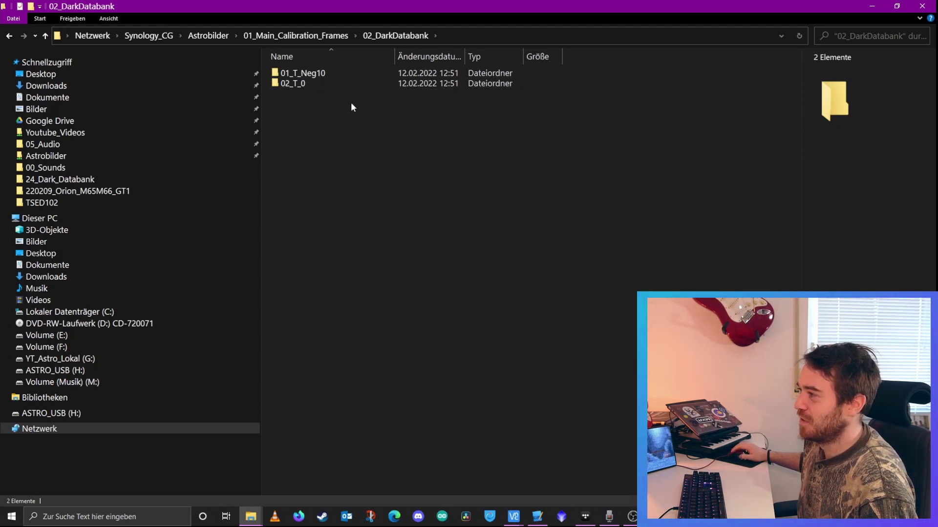
double_click(304, 73)
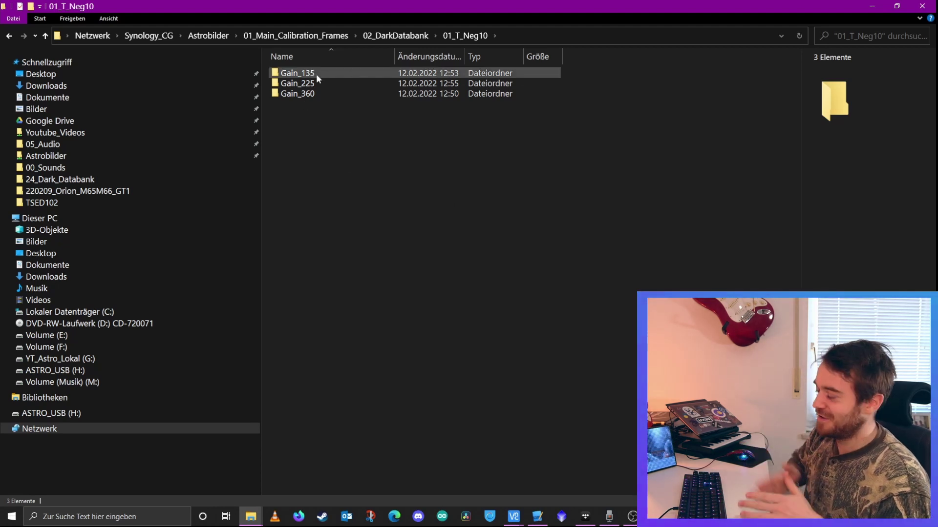
mouse_move(317, 77)
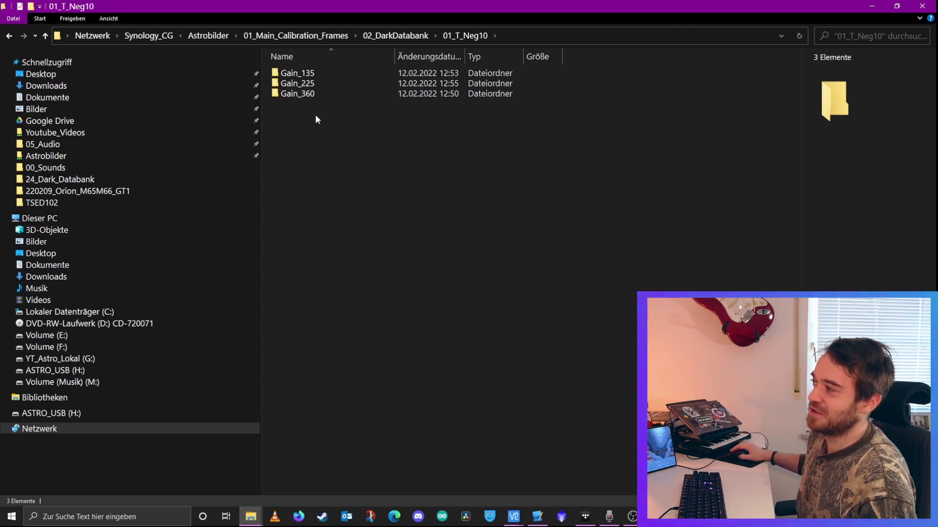
mouse_move(306, 95)
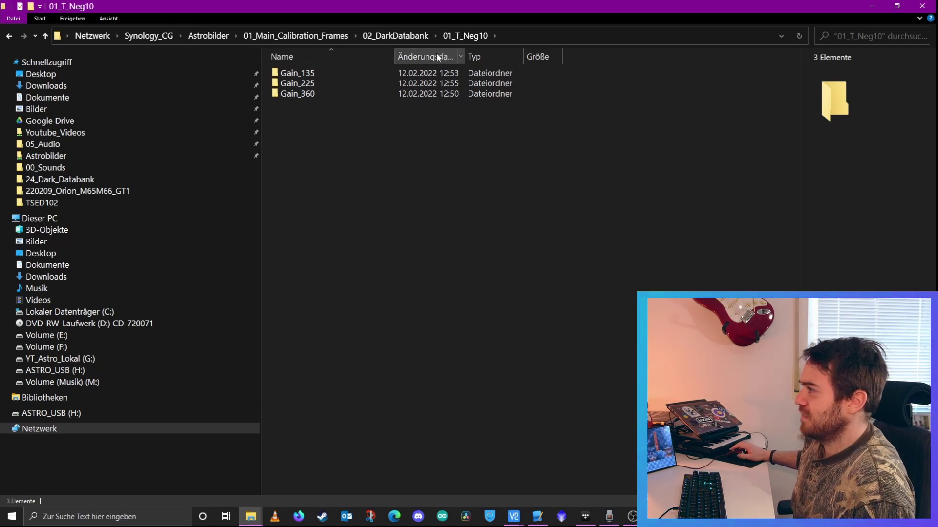
double_click(313, 73)
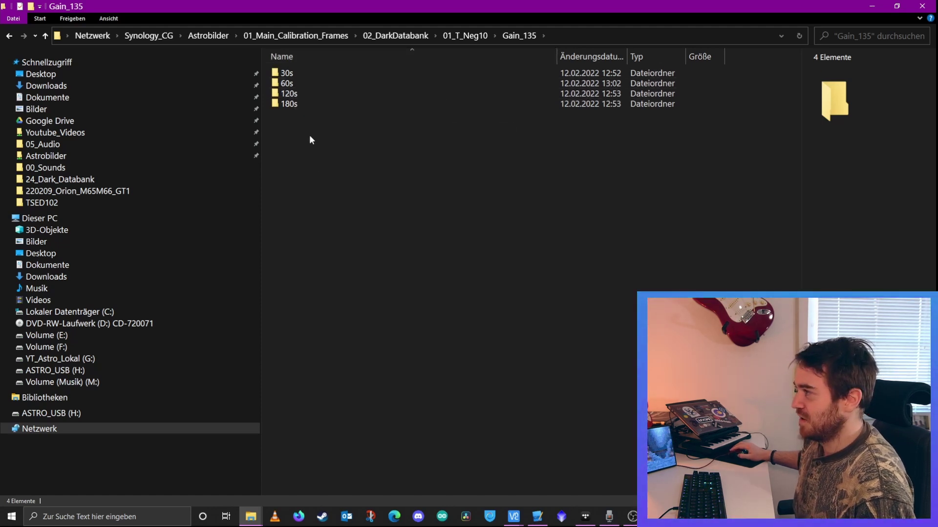
double_click(309, 72)
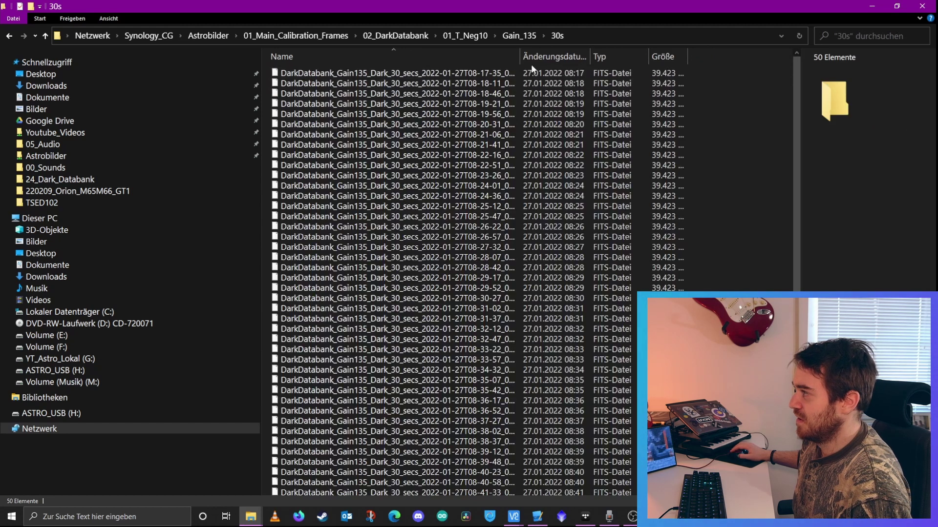
Widen the Name column to reveal the full names of the 50 FITS darks
drag(520, 56, 629, 56)
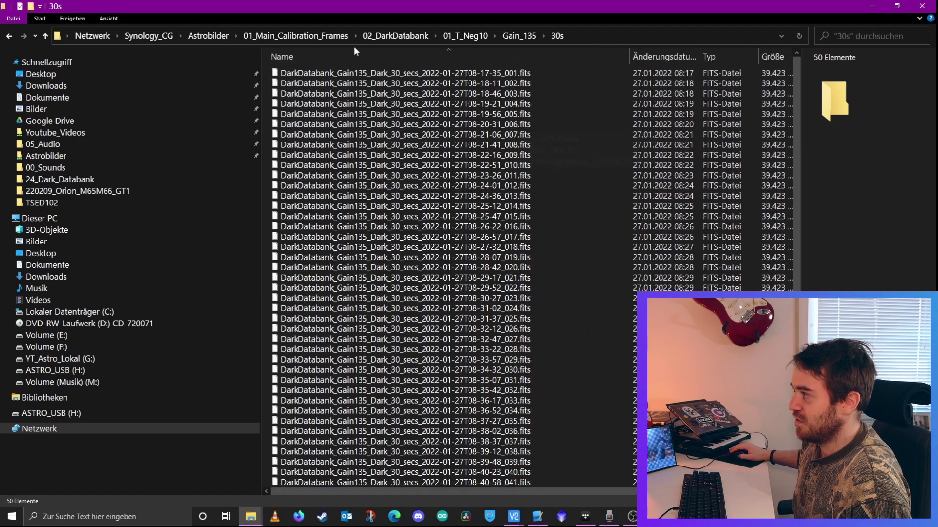
click(351, 73)
scroll(440, 210, down, 3)
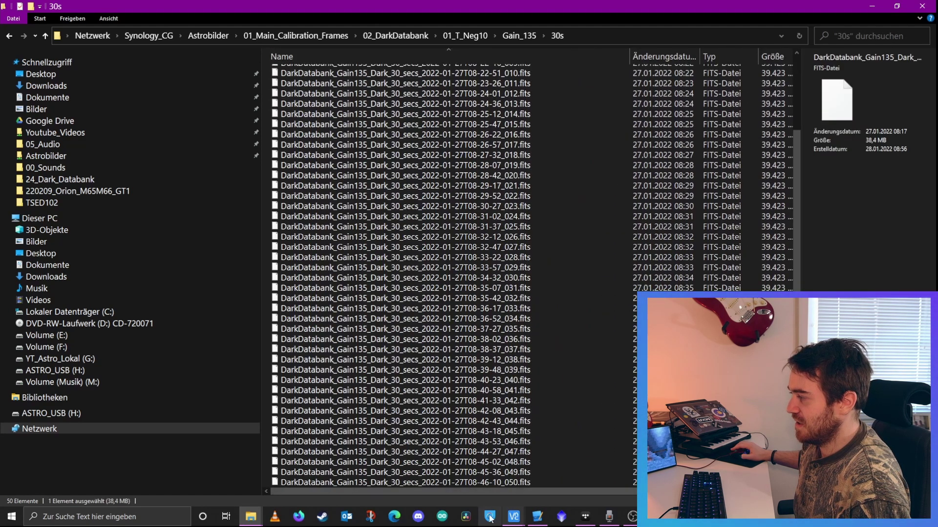
scroll(534, 183, up, 3)
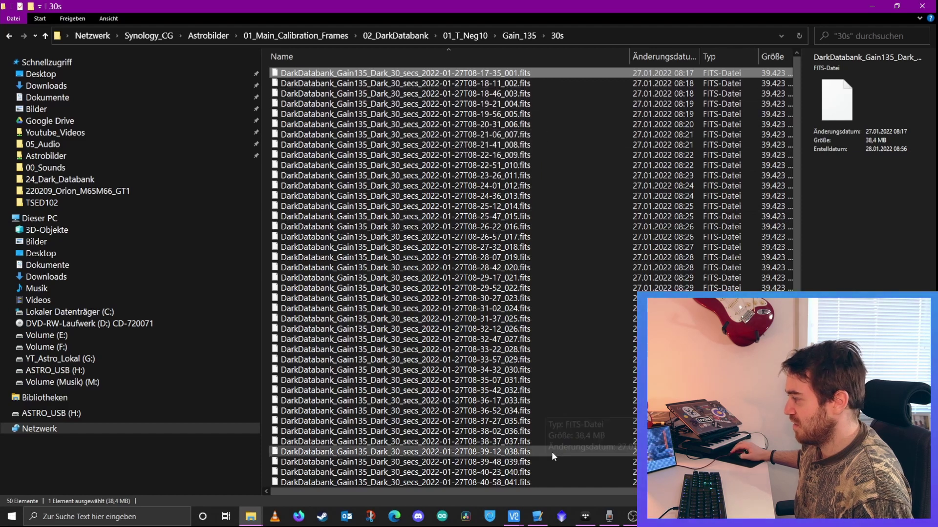
click(513, 516)
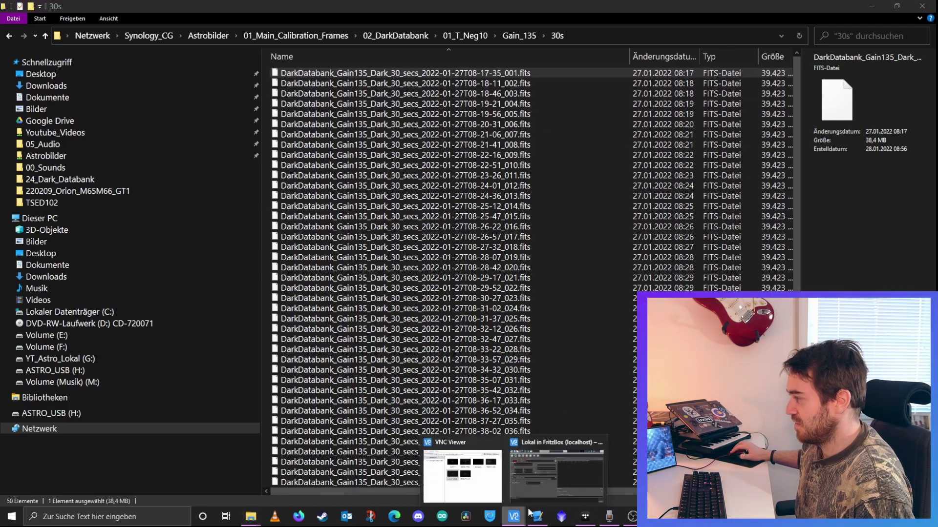
Check the Ekos capture module over VNC, then return to Explorer's Gain_135 folder
click(542, 491)
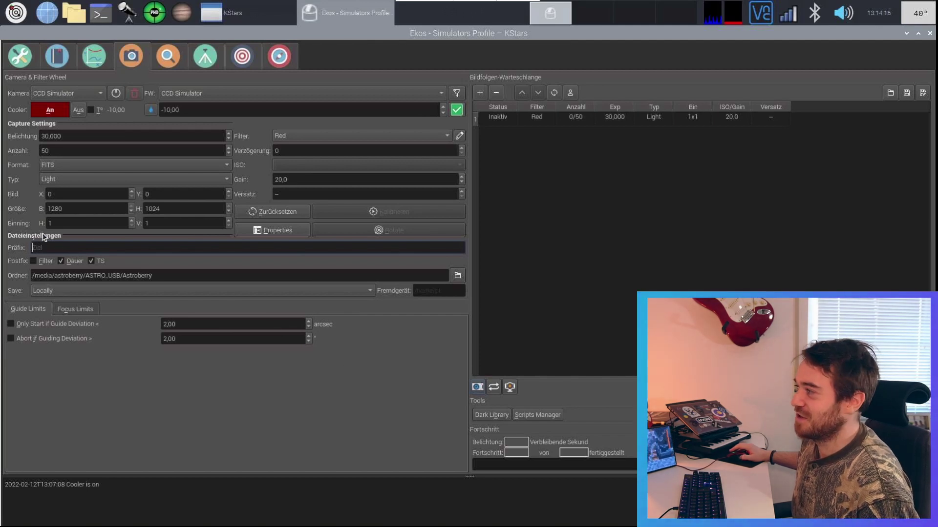
key(alt+Tab)
key(alt+Up)
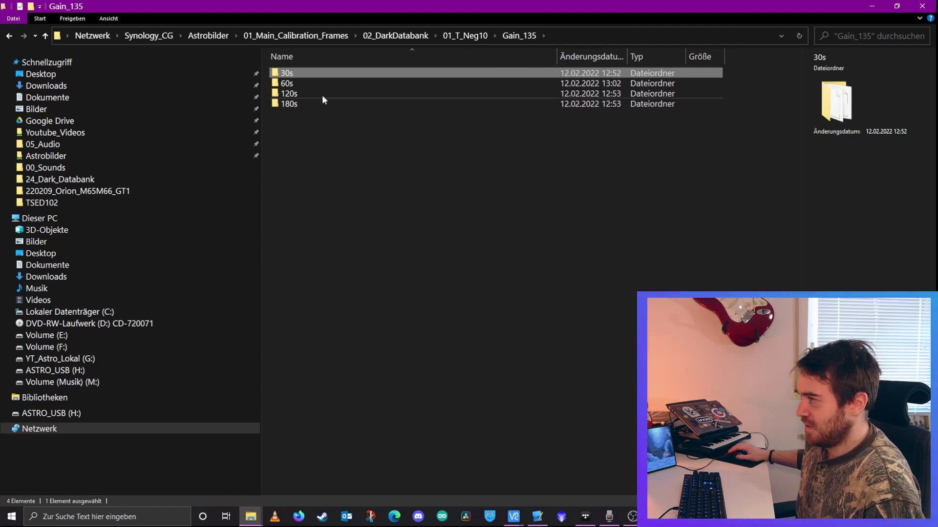
Open the Gain_135 60s folder and widen the Größe column
double_click(304, 80)
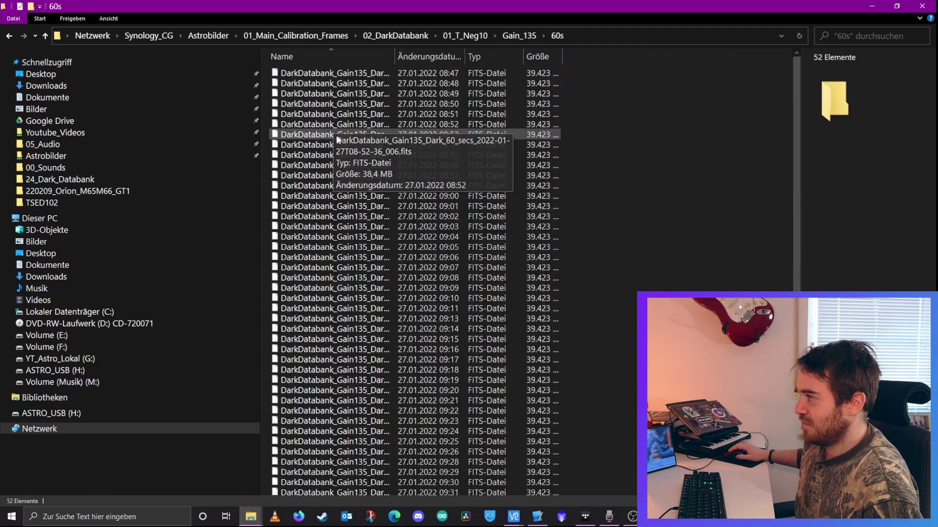
click(334, 83)
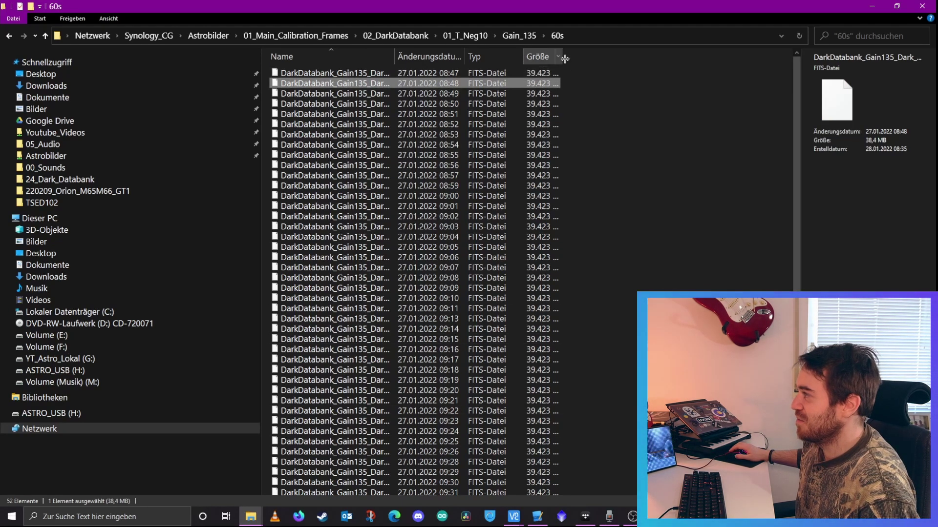
drag(562, 61, 618, 62)
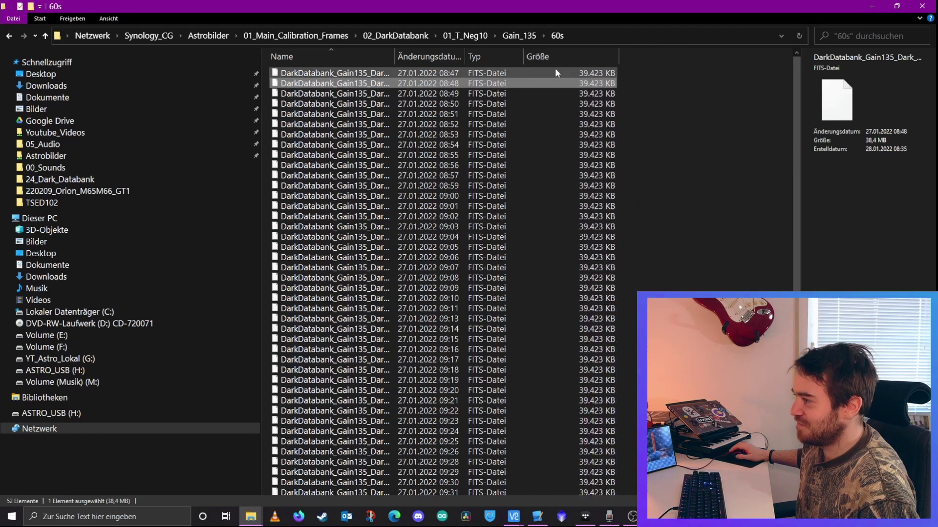
scroll(371, 206, down, 4)
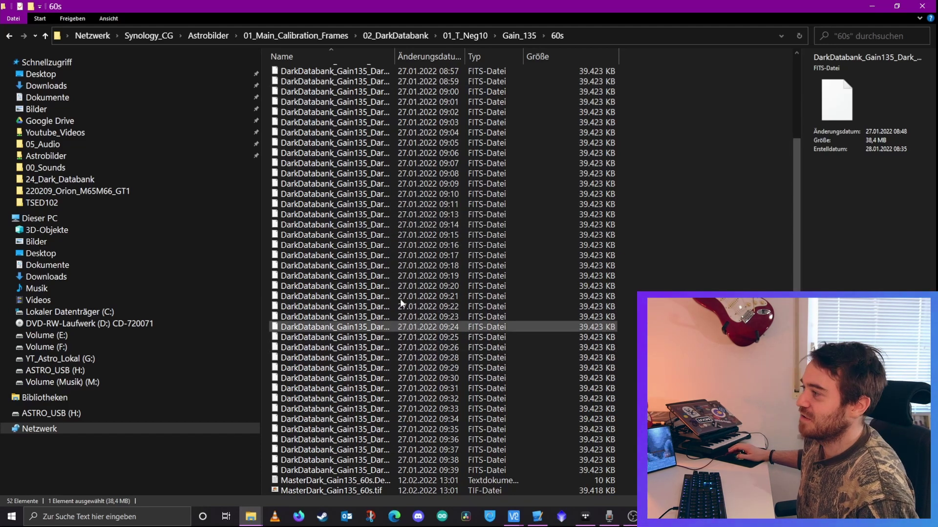
Locate MasterDark_Gain135_60s.tif at the bottom of the list beside the FITS darks
click(315, 490)
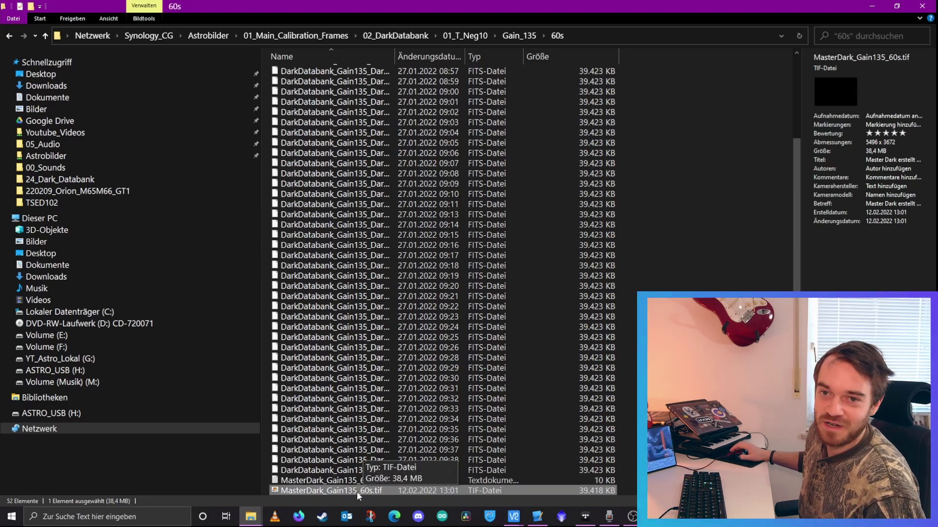
scroll(356, 491, up, 3)
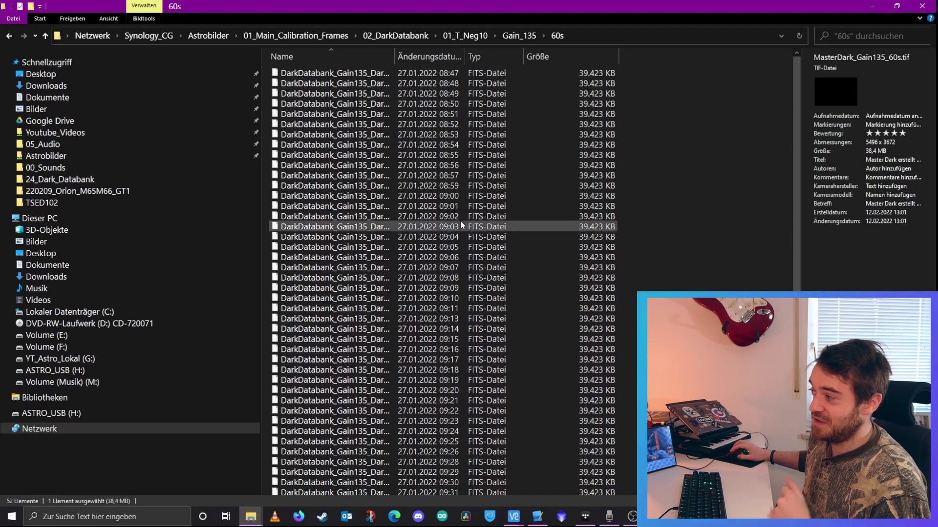
click(335, 74)
scroll(388, 289, down, 4)
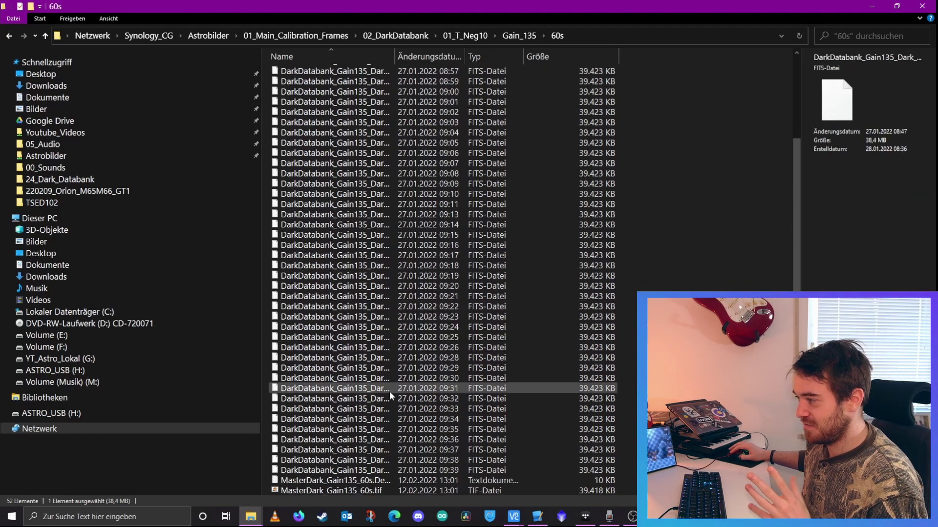
click(349, 490)
scroll(336, 352, up, 4)
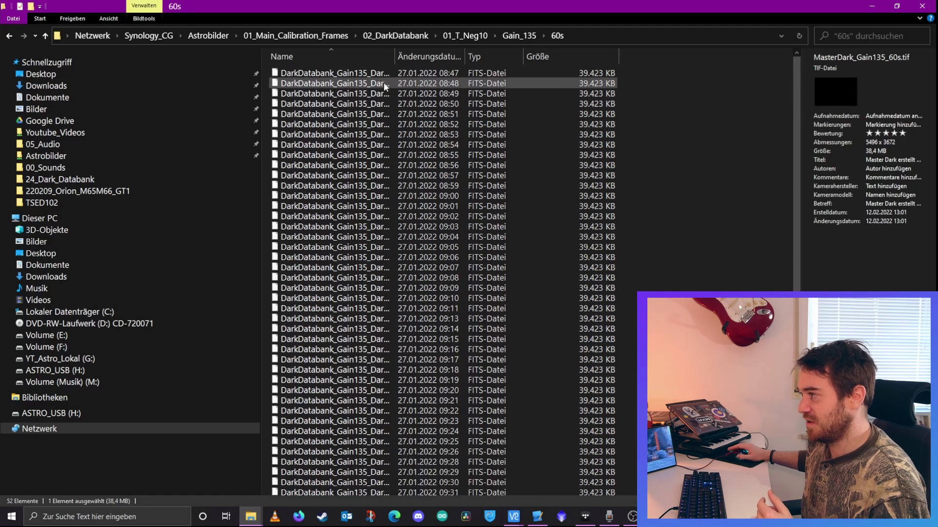
scroll(354, 360, down, 4)
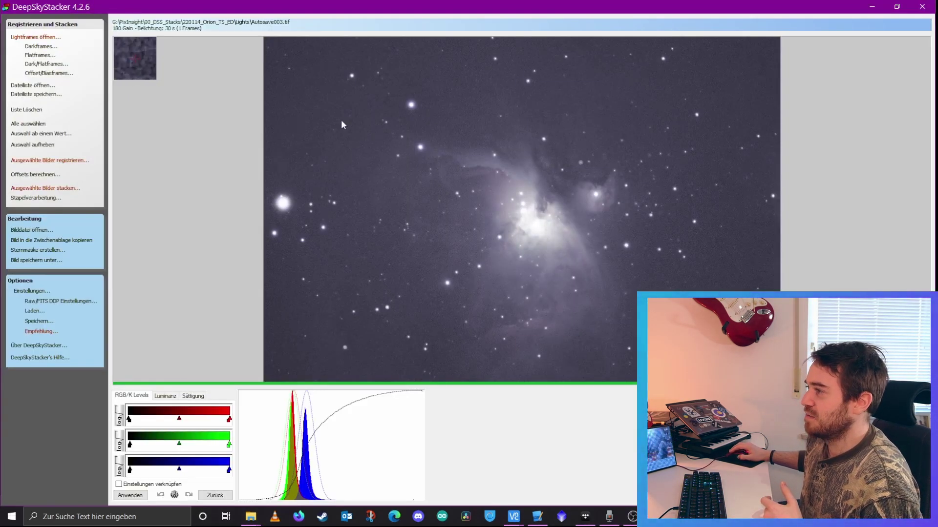
In the Darkframes öffnen dialog, browse to 01_T_Neg10 > Gain_135 > 30s
click(34, 39)
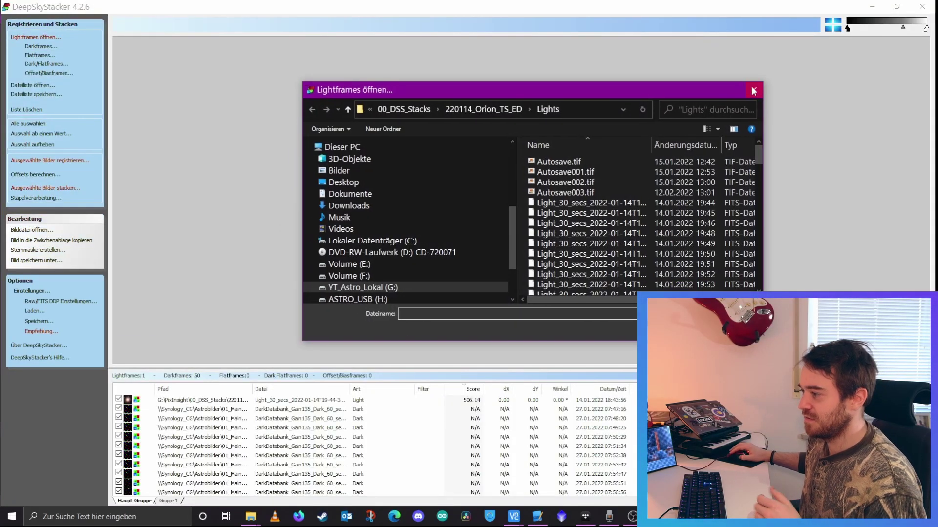
click(747, 89)
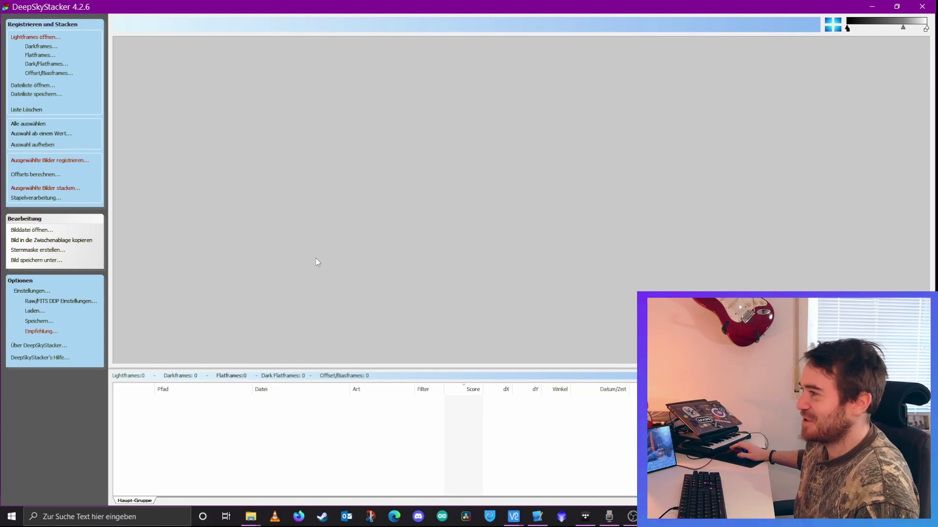
click(47, 47)
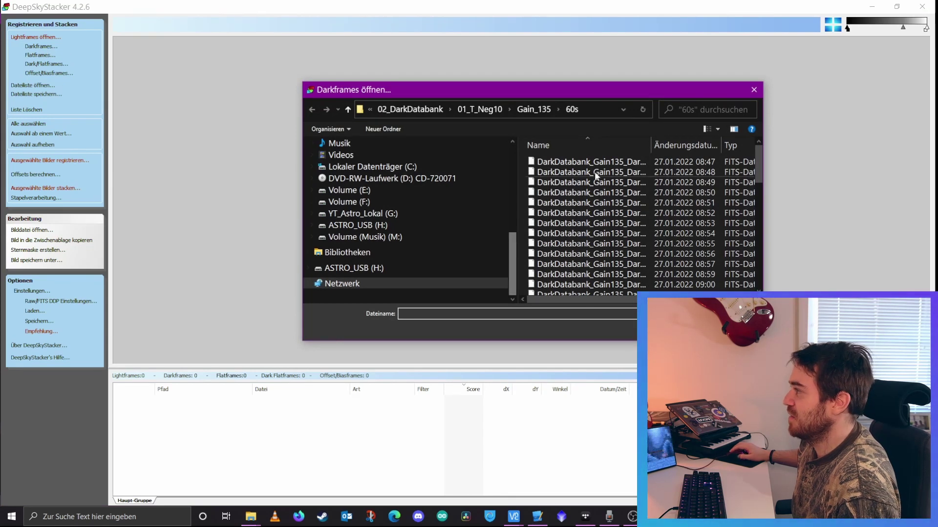
click(479, 111)
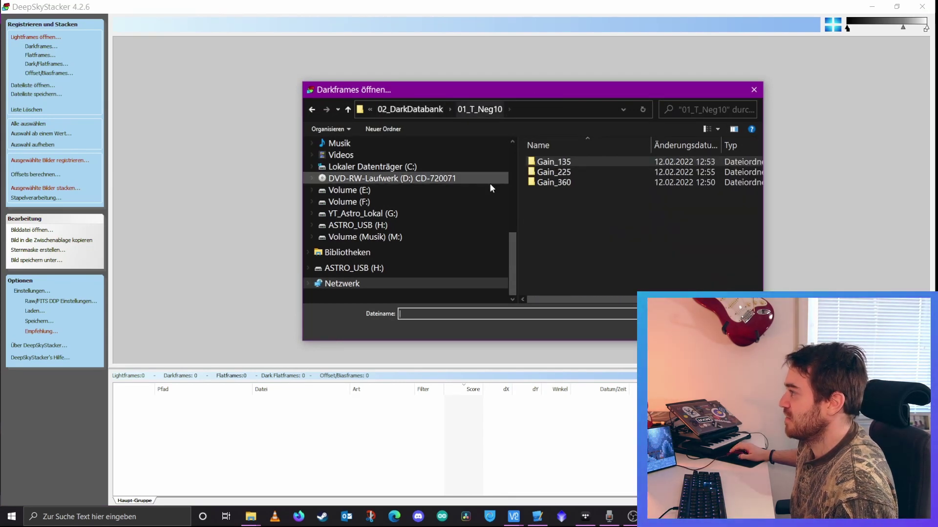
double_click(573, 159)
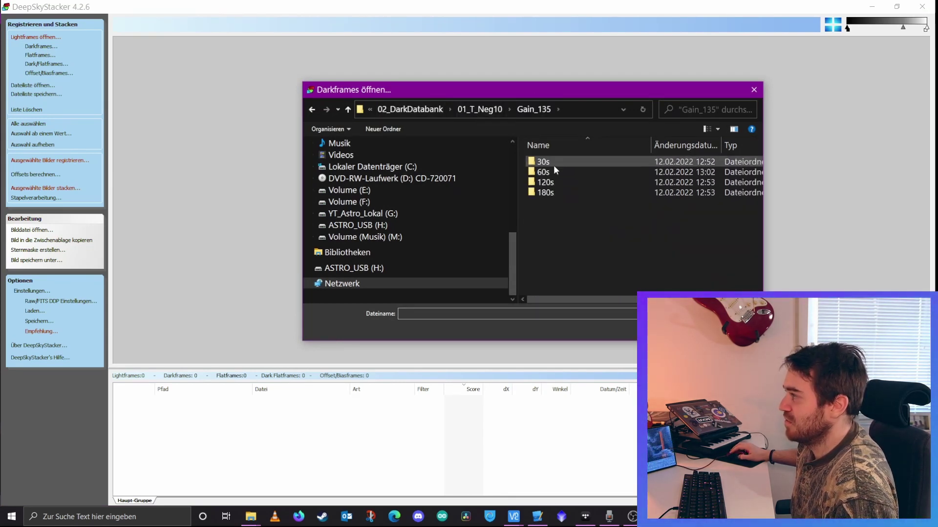
double_click(557, 163)
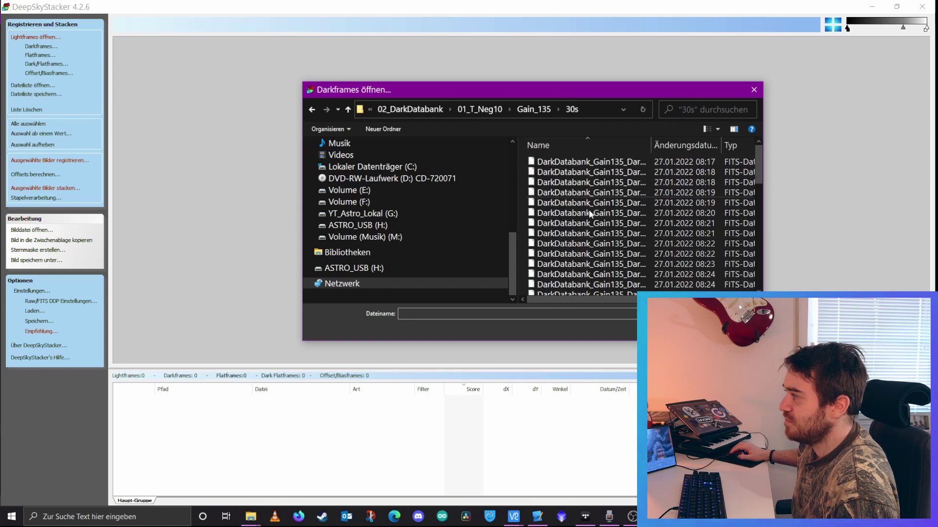
Select all 50 FITS files and load them as dark frames
click(599, 161)
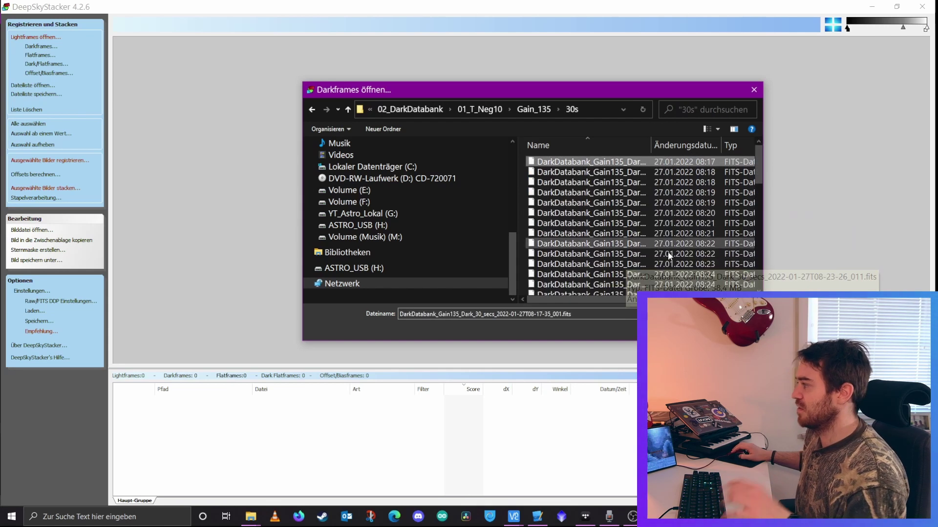
drag(763, 340, 844, 385)
scroll(617, 329, down, 9)
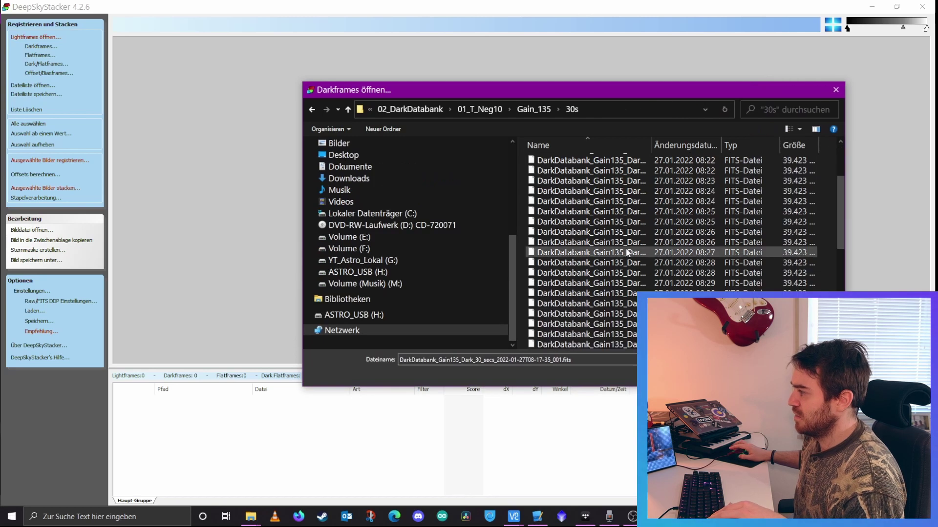
shift+click(586, 345)
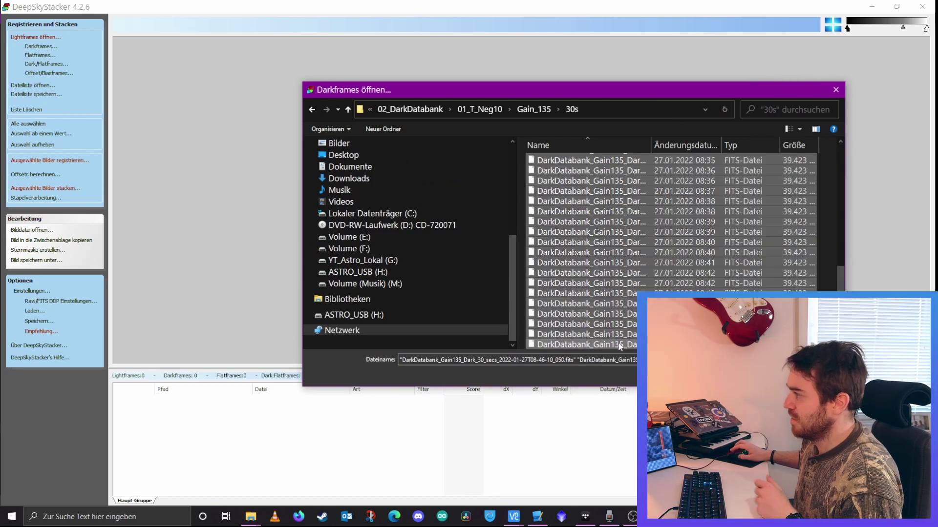
scroll(625, 220, up, 9)
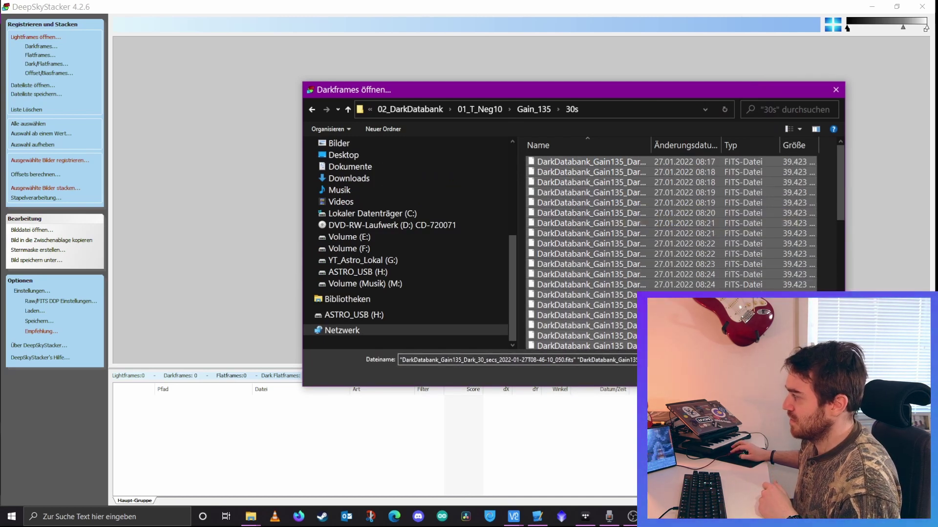
double_click(654, 188)
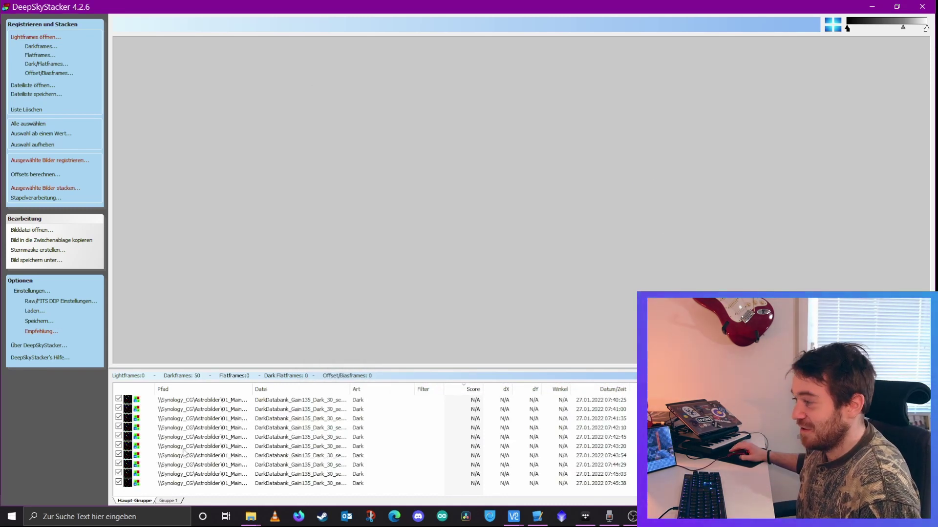
After the missing-light-frame error, add Light_30_secs_..._001.fits as a light frame
scroll(544, 442, up, 10)
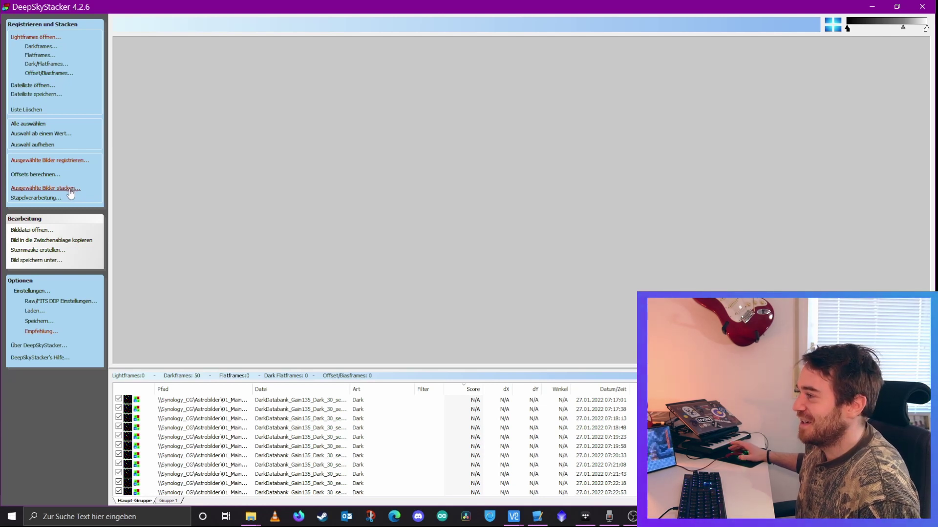
click(61, 191)
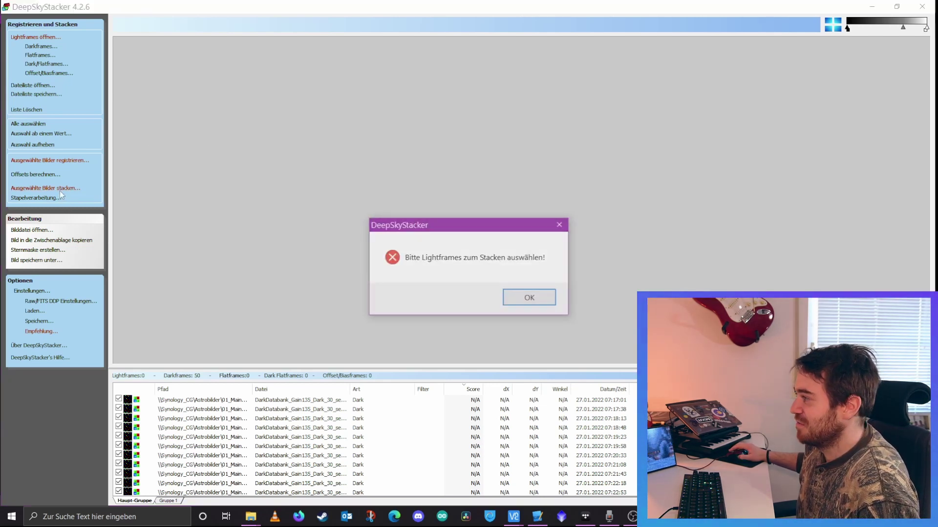
click(532, 295)
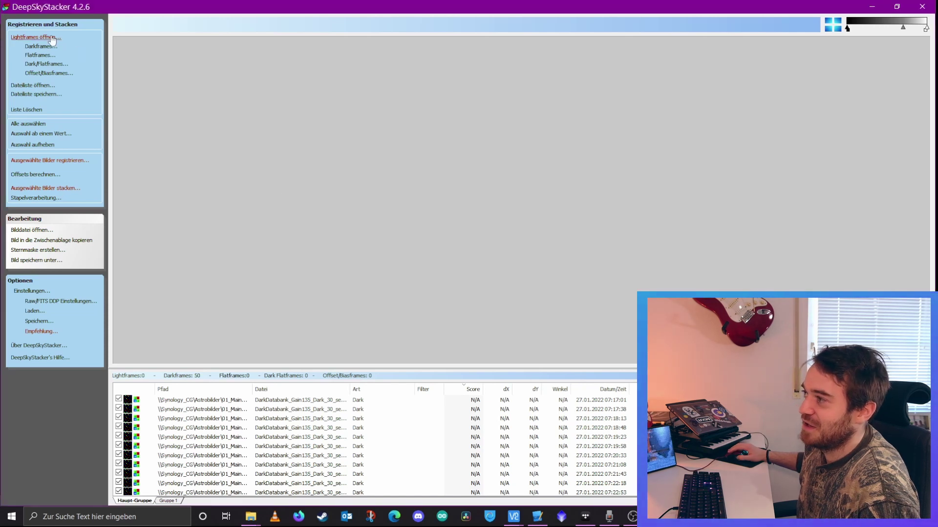
click(52, 38)
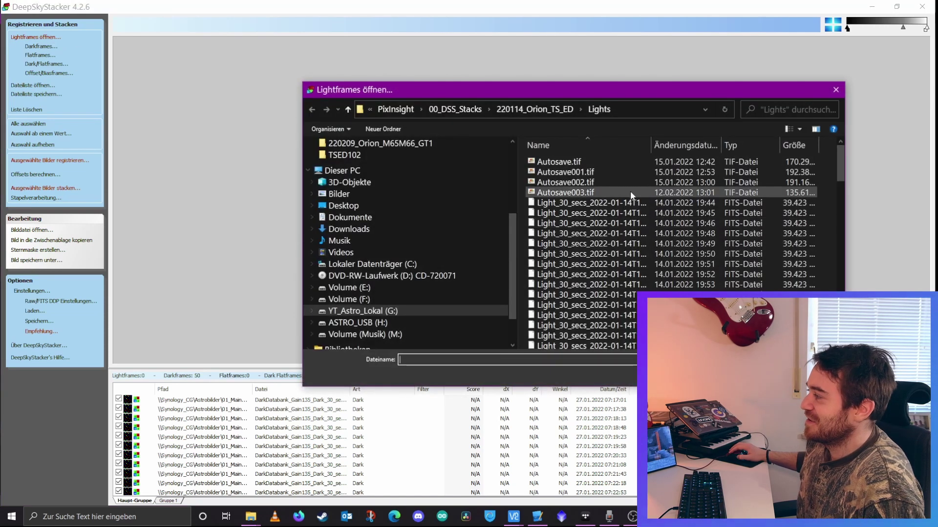
click(631, 202)
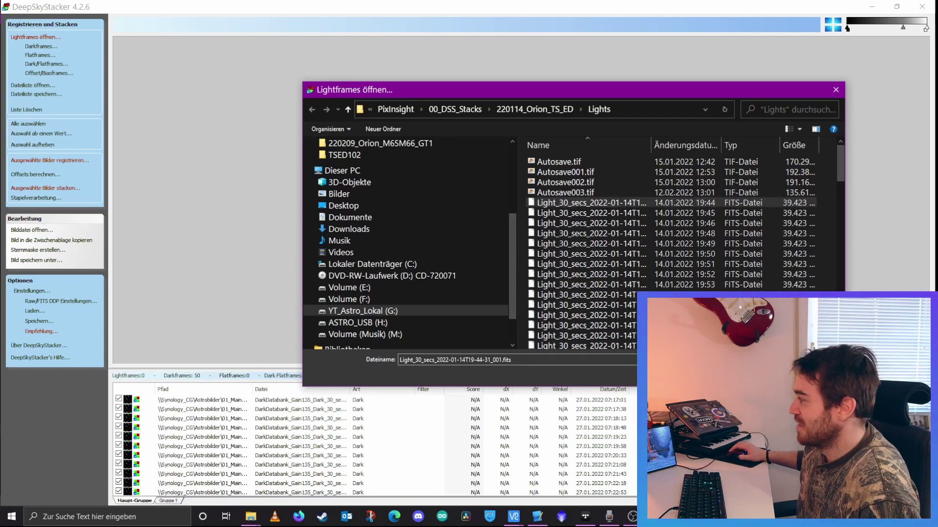
key(Return)
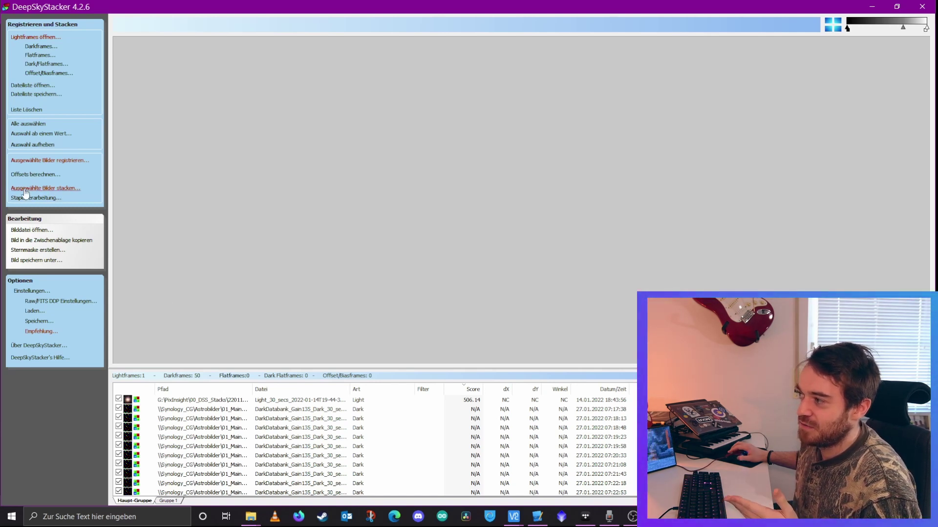
Stack the checked dark frames and confirm the Stacking Schritte dialog to begin the master dark
click(54, 191)
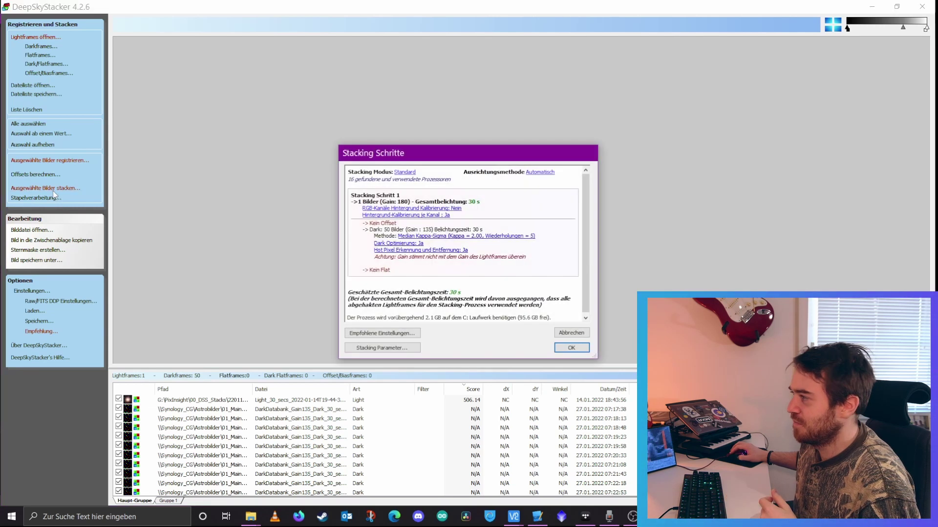
click(575, 349)
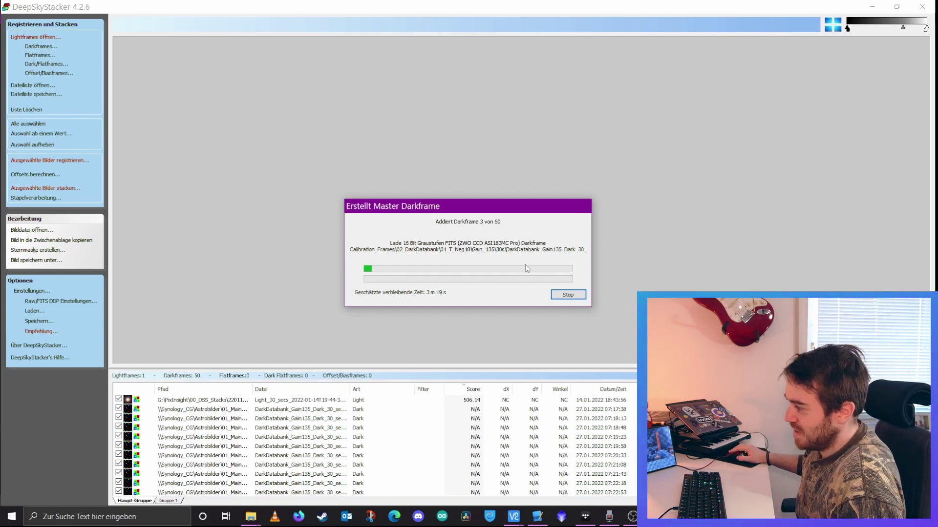
Browse Explorer to 01_T_Neg10 > Gain_135 > 30s, scroll through the darks, then minimize Explorer
mouse_move(250, 516)
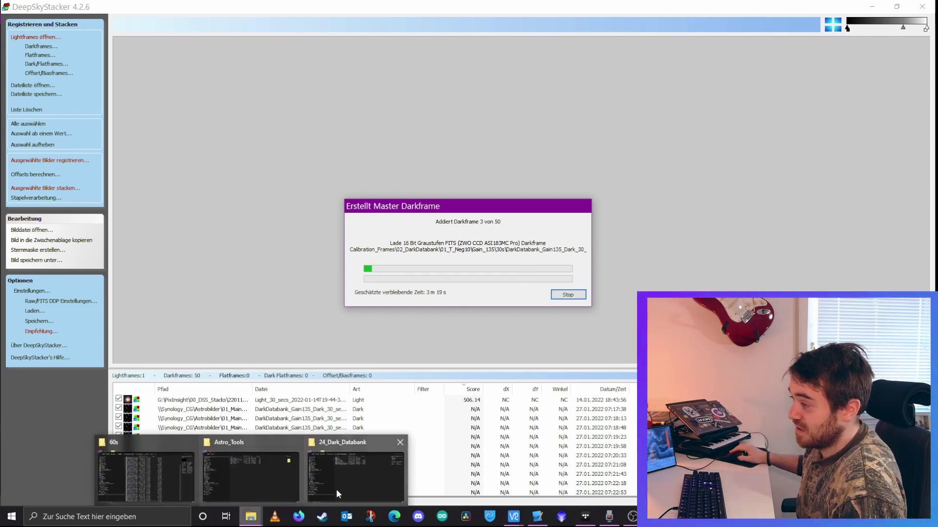
mouse_move(280, 484)
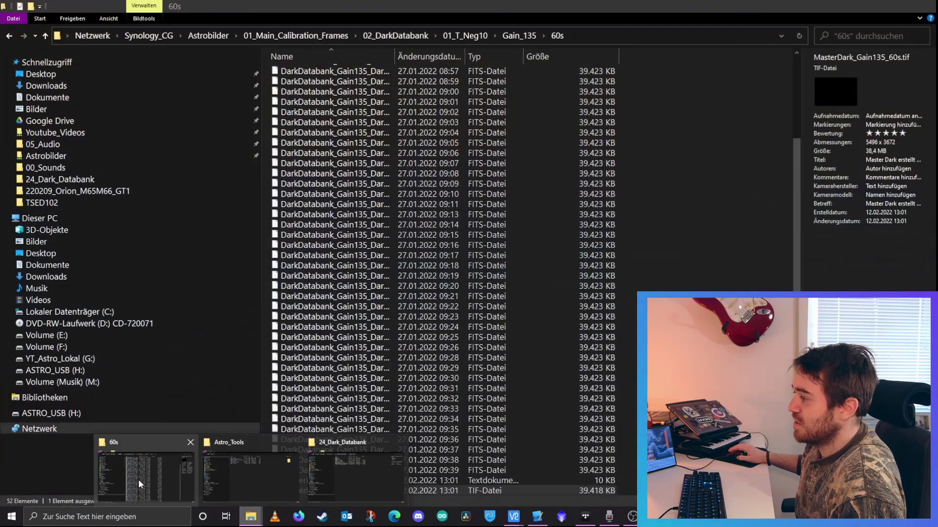
click(139, 479)
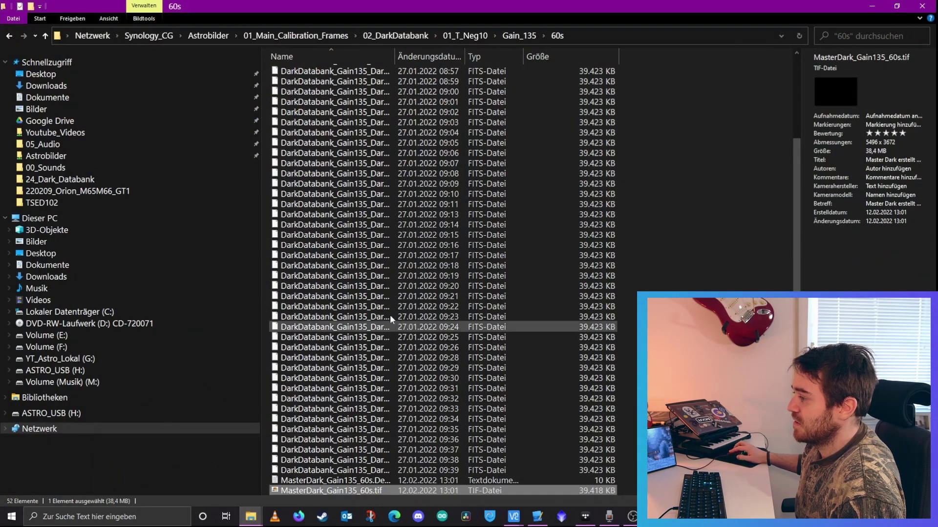
click(461, 35)
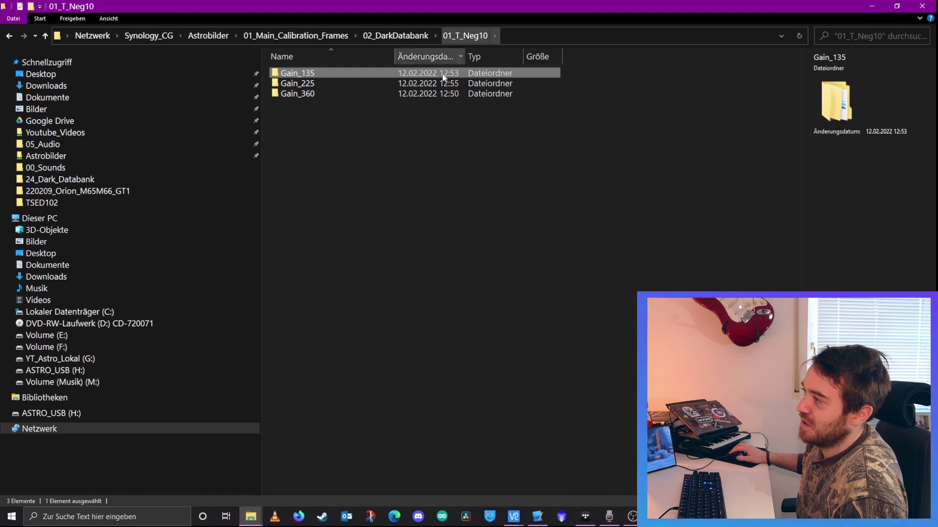
double_click(309, 74)
double_click(333, 74)
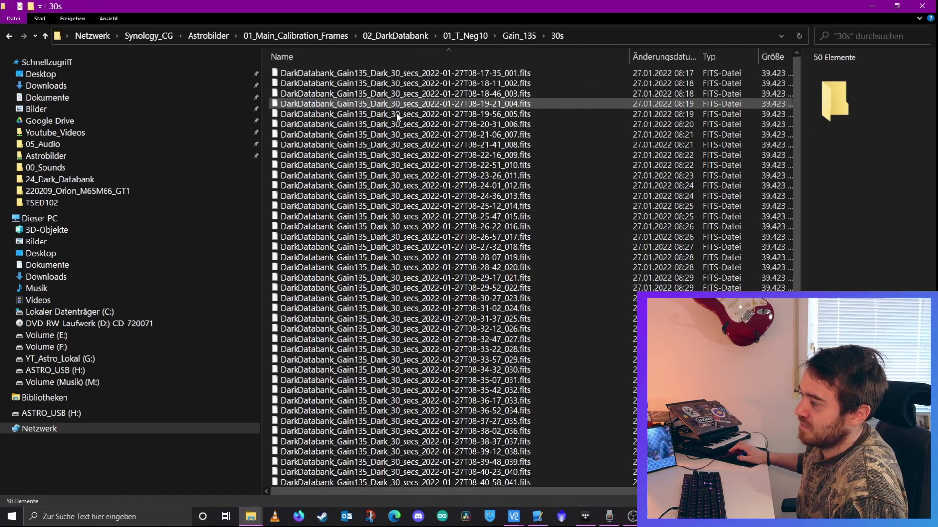
scroll(441, 219, down, 3)
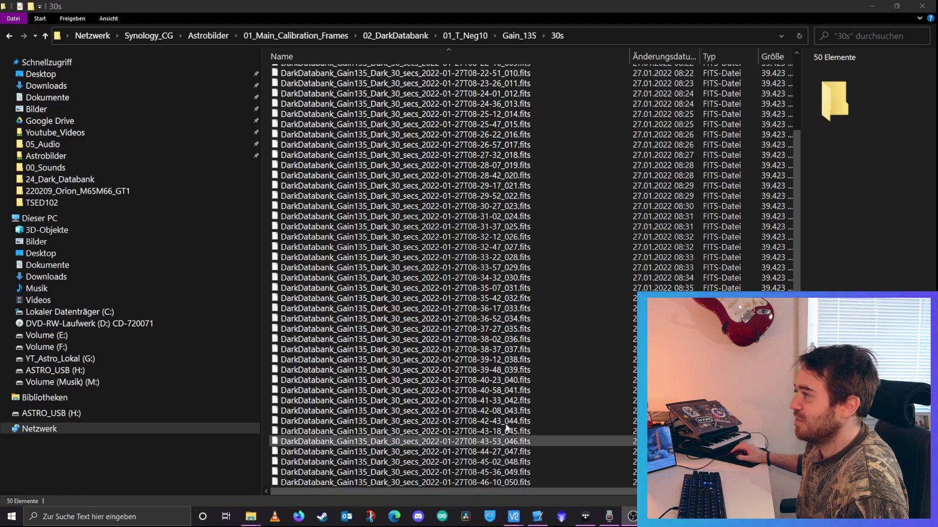
click(873, 6)
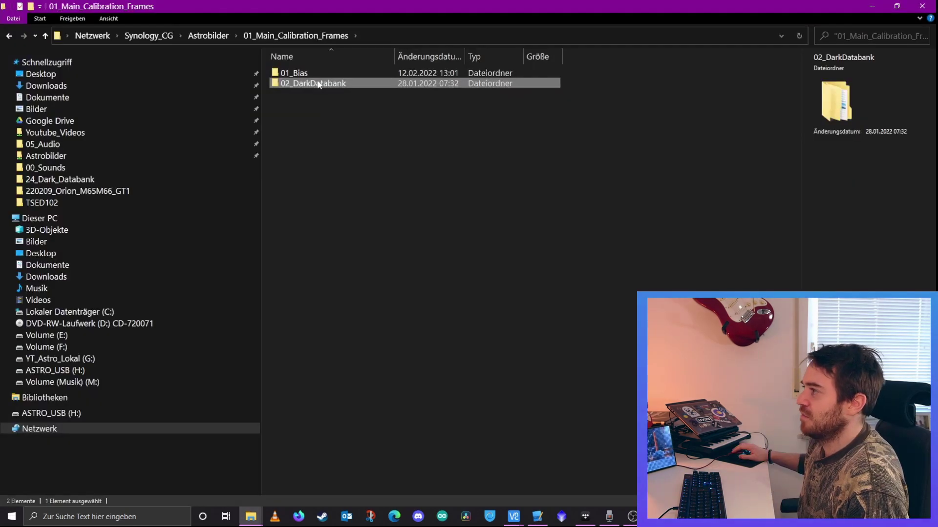
While the master dark builds, open 02_DarkDatabank to show 01_T_Neg10 and 02_T_0
double_click(319, 83)
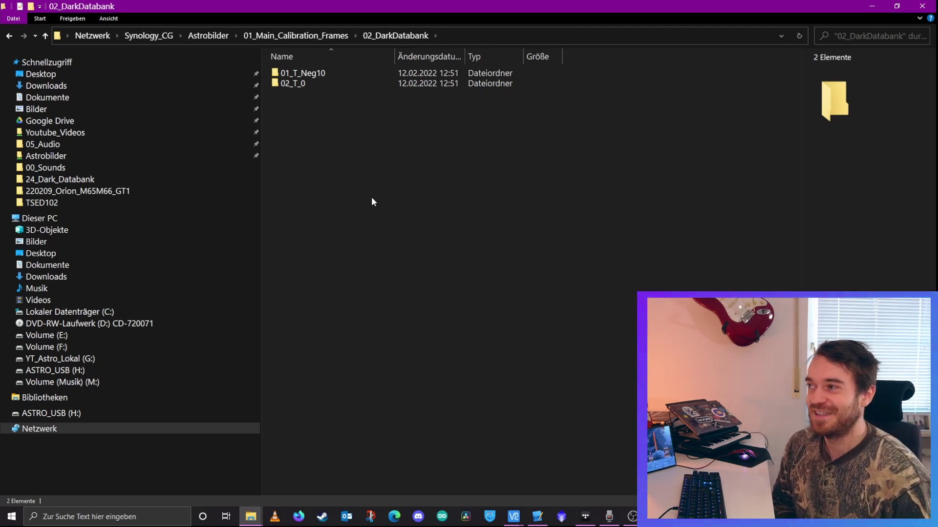
Navigate up to the Astrobilder folder with Alt+Up
key(alt+Up)
key(alt+Up)
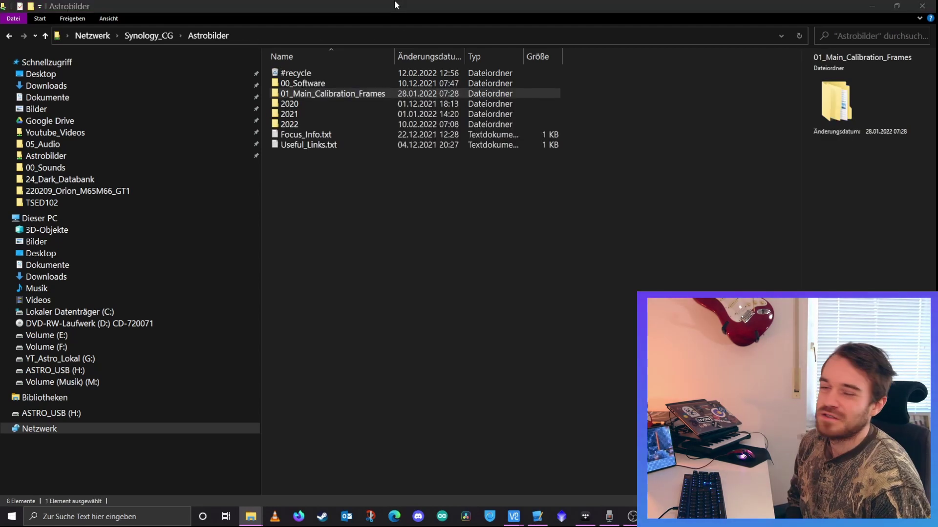